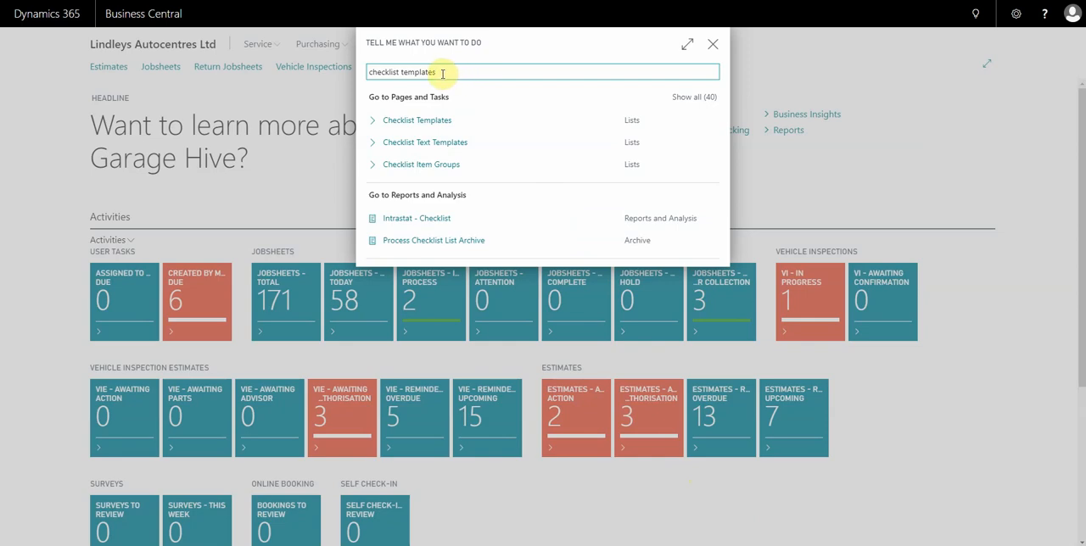
# Open the Checklist Text Templates list and review its codes and texts, including the brake pad and tyre entries.
pyautogui.click(448, 147)
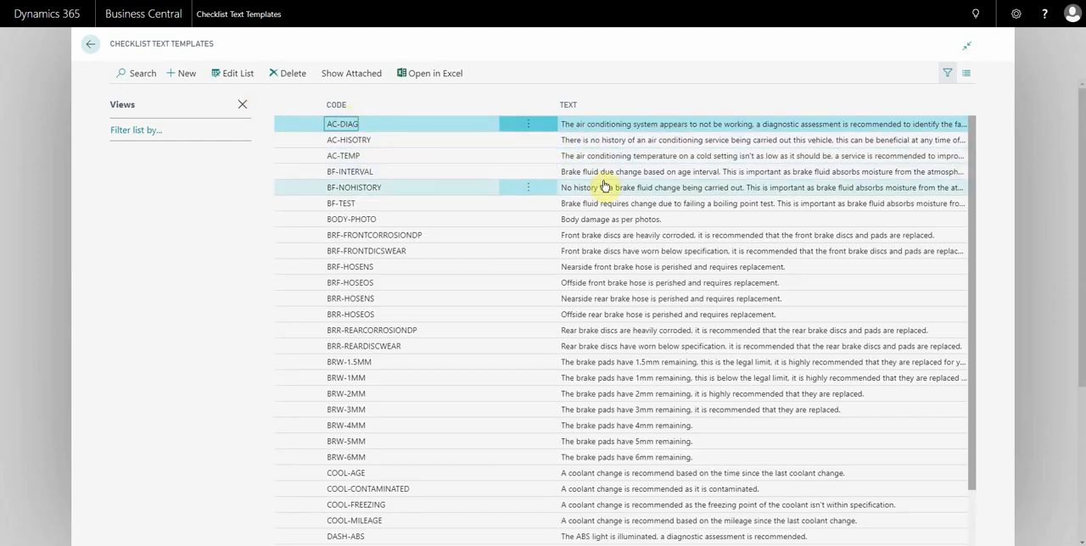
pyautogui.scroll(-1, 601, 186)
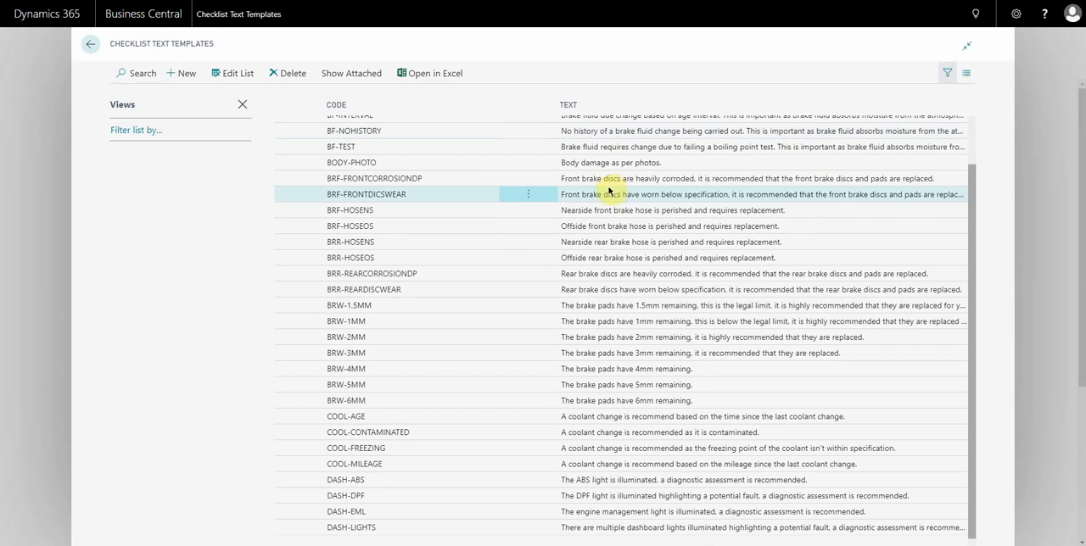
pyautogui.scroll(1, 502, 275)
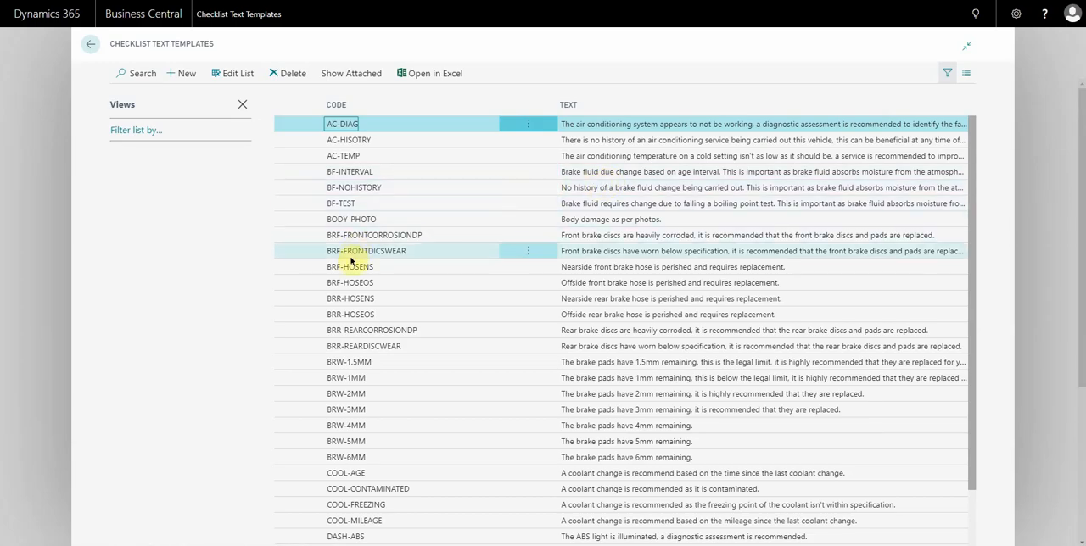
pyautogui.scroll(-1, 352, 267)
pyautogui.scroll(-7, 352, 276)
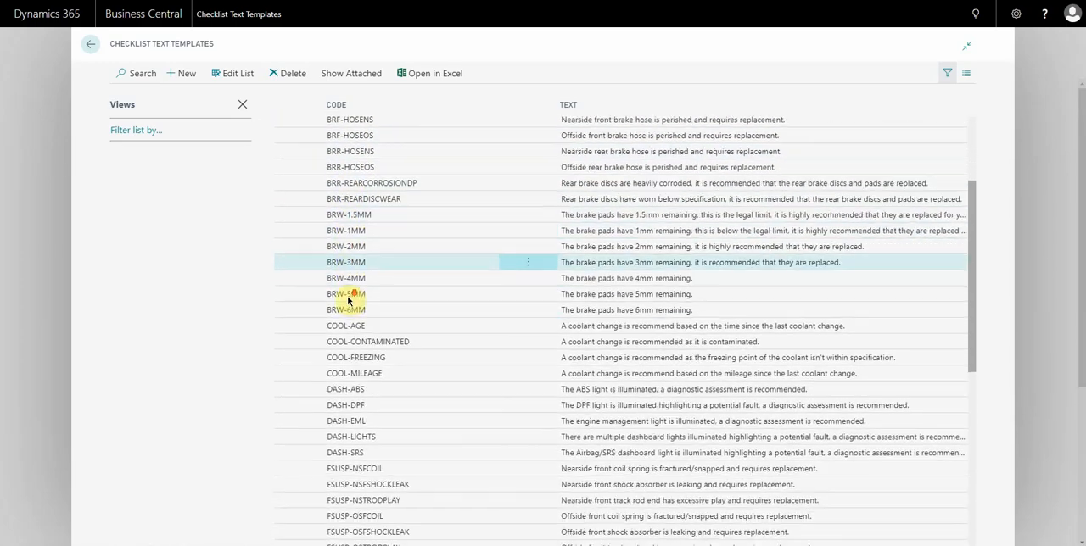
pyautogui.scroll(-3, 351, 311)
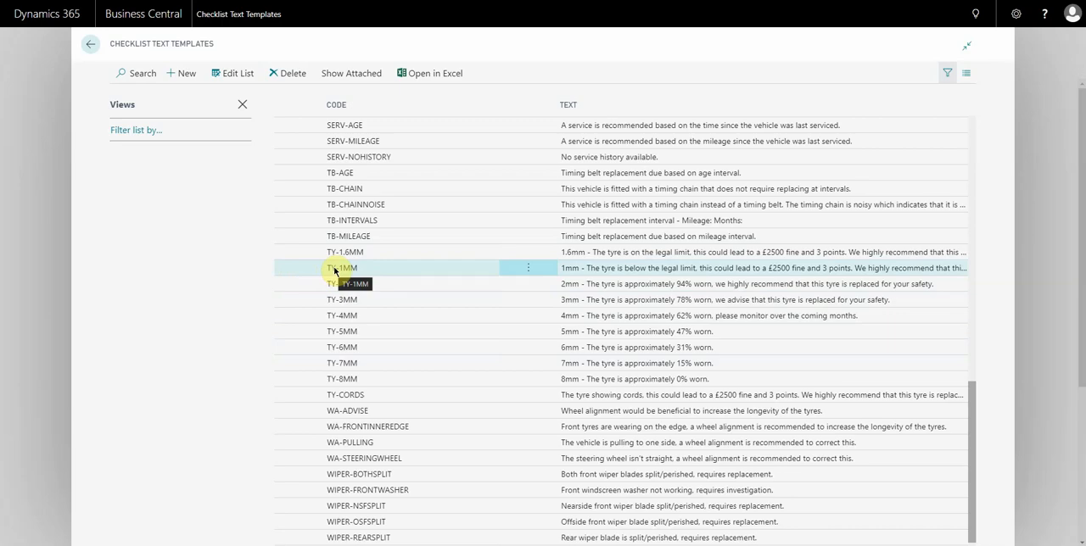
pyautogui.scroll(2, 492, 343)
pyautogui.scroll(-2, 481, 339)
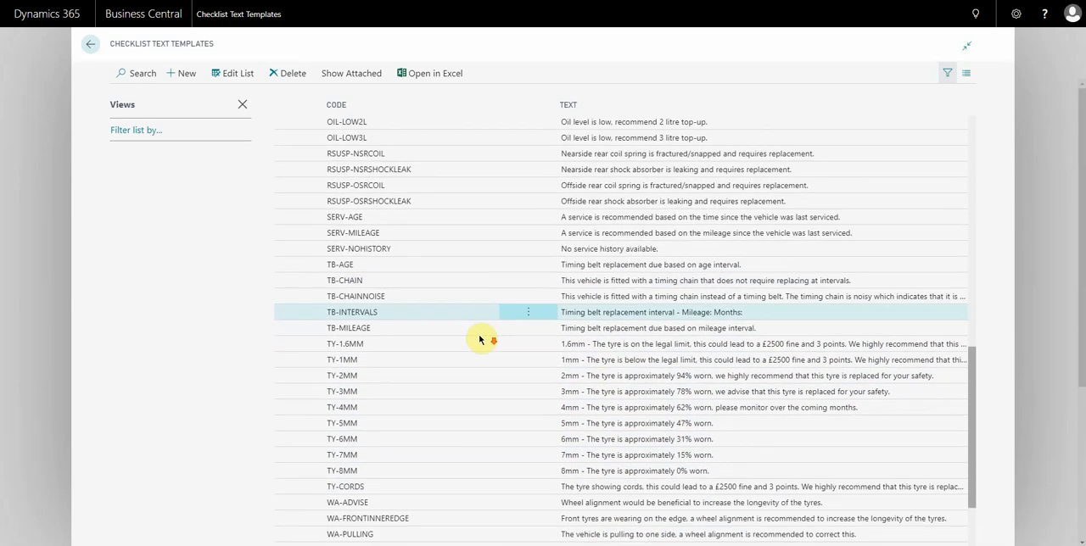
# Add a new text template at the end of the list with code EXAMPLE and text "Example description".
pyautogui.click(228, 74)
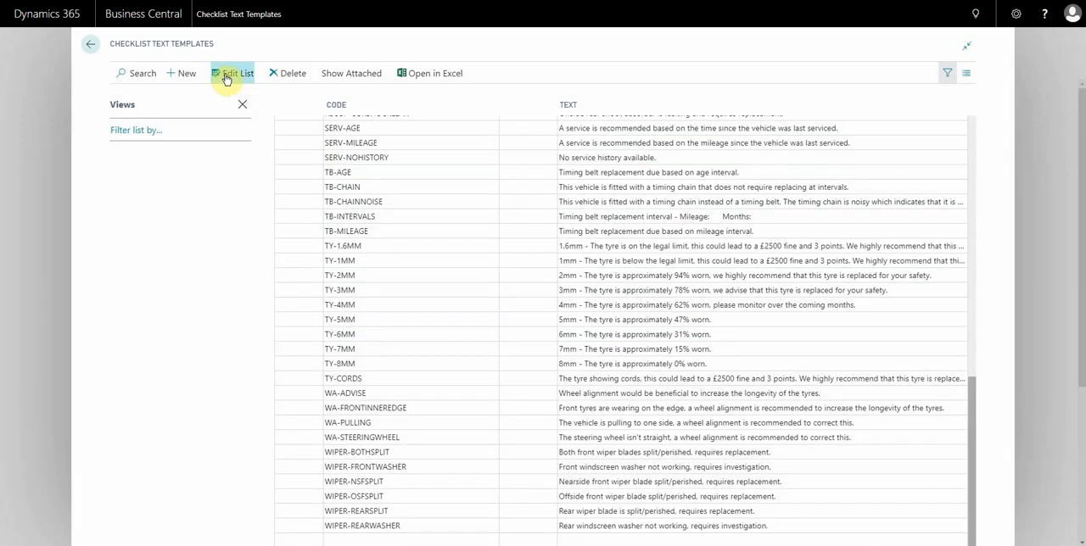
pyautogui.click(384, 542)
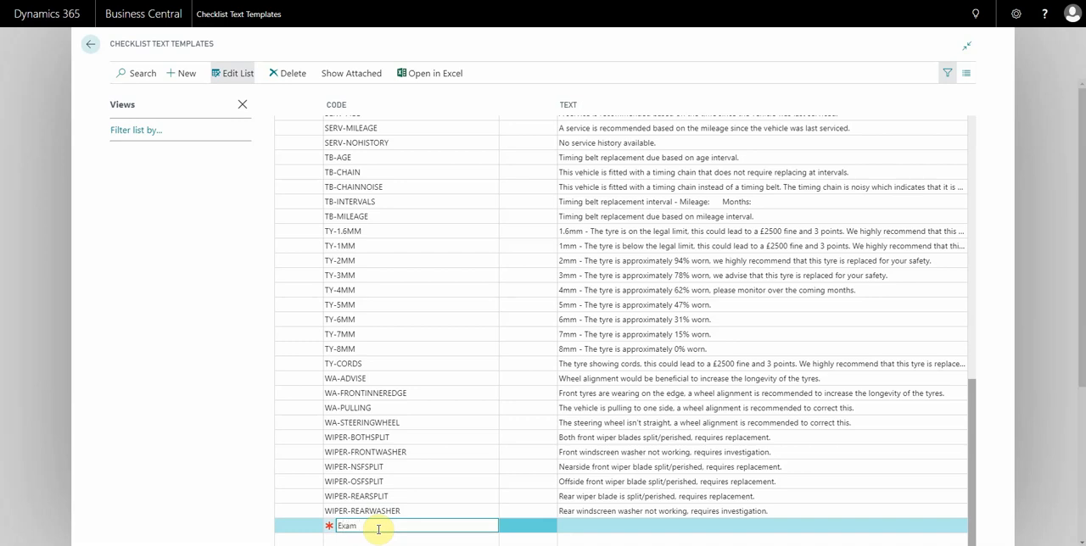
pyautogui.press('Tab')
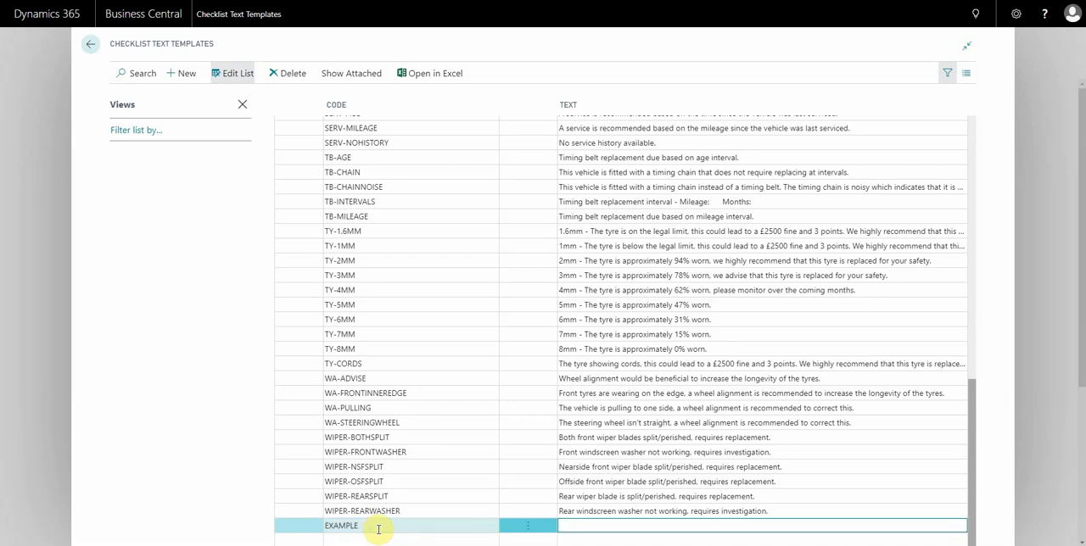
pyautogui.write('Example descriptiion')
pyautogui.press('Left')
pyautogui.press('Left')
pyautogui.press('Left')
pyautogui.press('BackSpace')
pyautogui.press('Up')
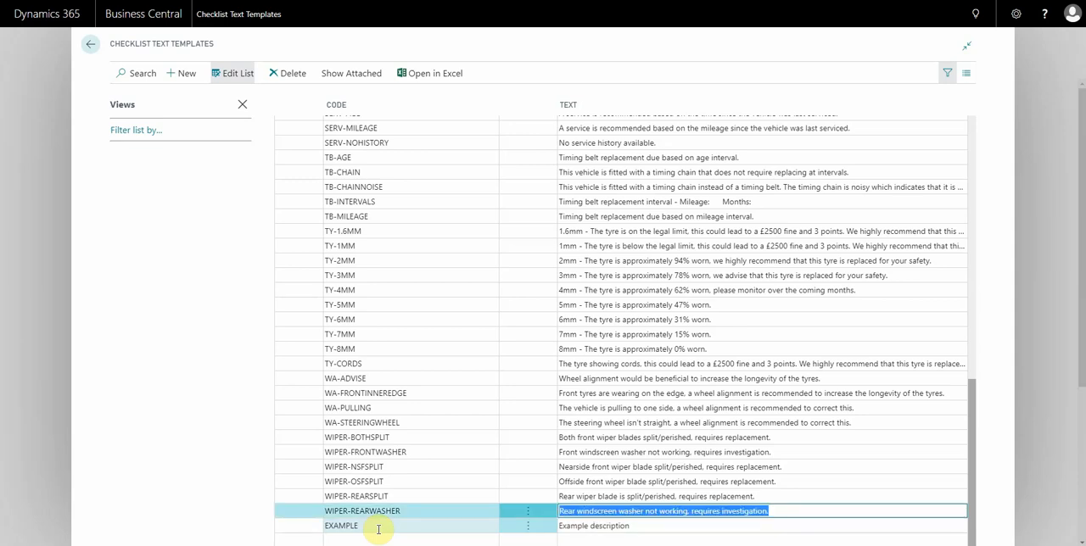
pyautogui.click(378, 527)
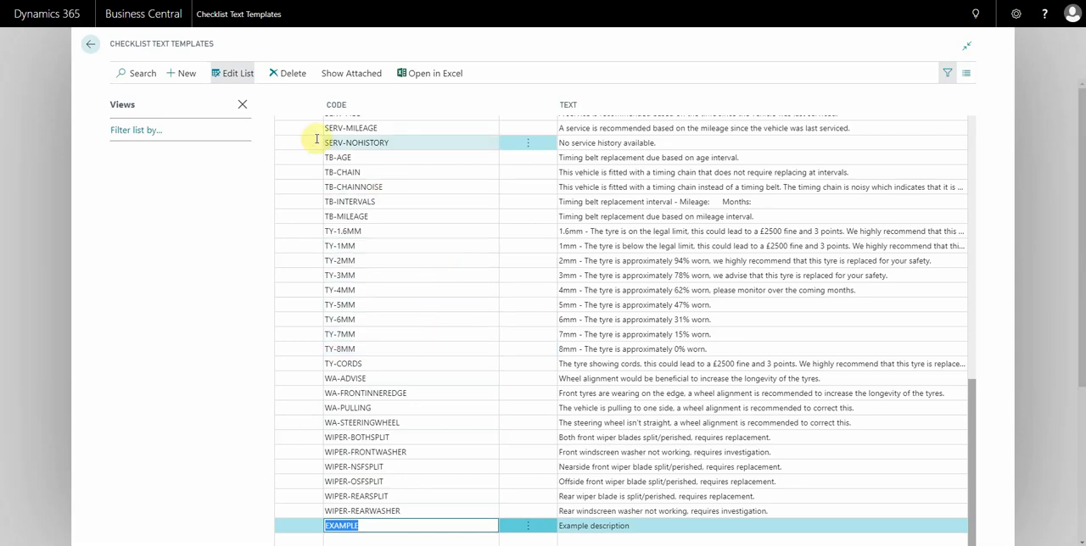
# Search the application for "checklist tem" and open the Checklist Templates page.
pyautogui.click(974, 15)
pyautogui.write('checklis')
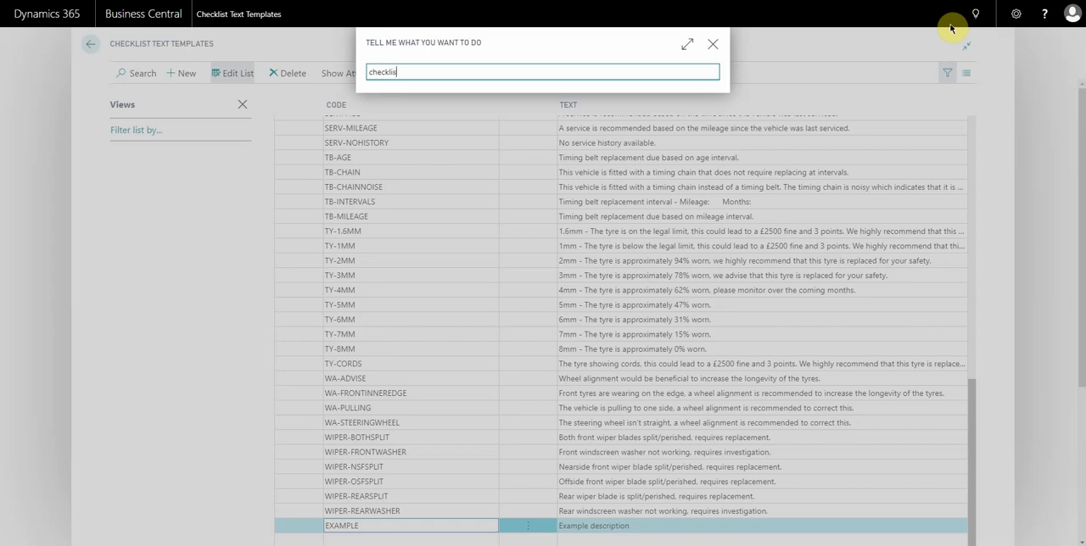
pyautogui.write('t tex')
pyautogui.press('BackSpace')
pyautogui.write('m')
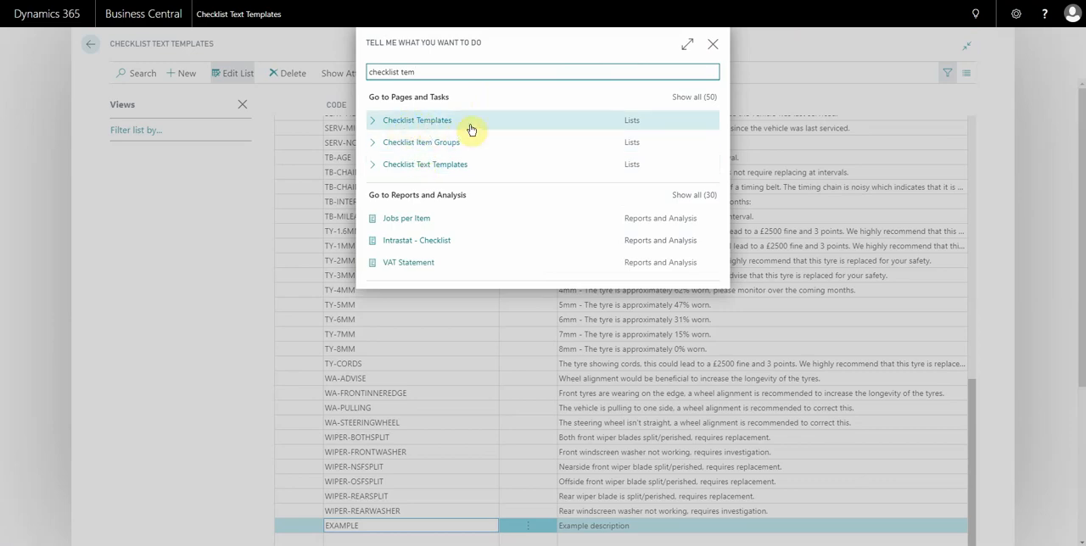
pyautogui.click(424, 122)
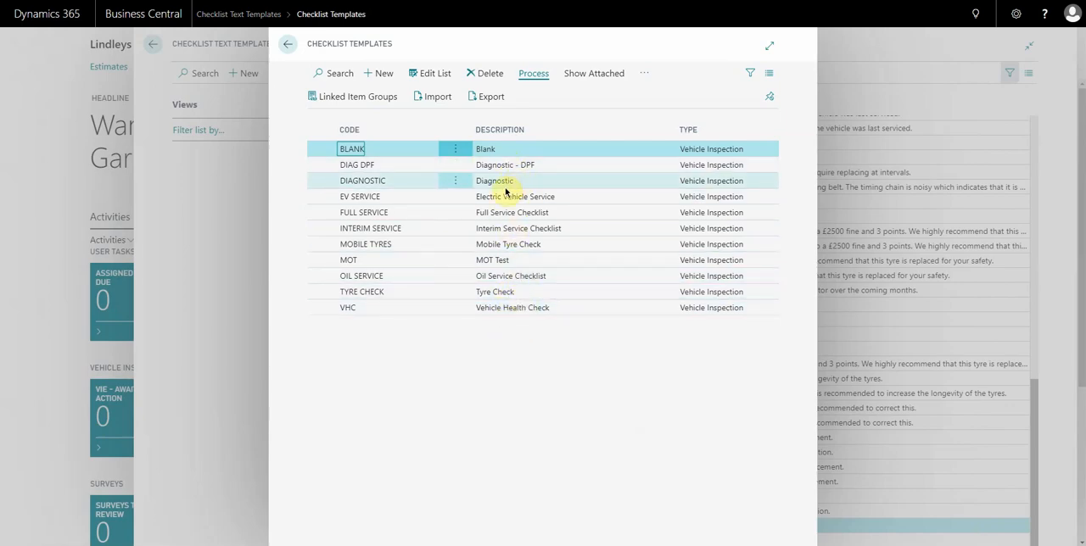
# Open the linked item groups of the VHC template and display the checklist items of its LIN-PREVHC group.
pyautogui.click(488, 310)
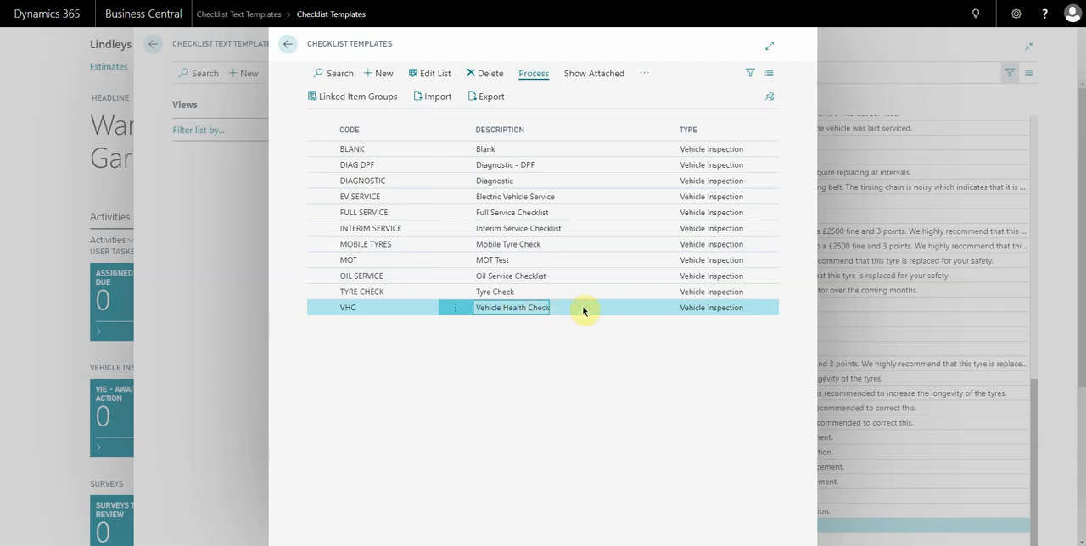
pyautogui.click(343, 99)
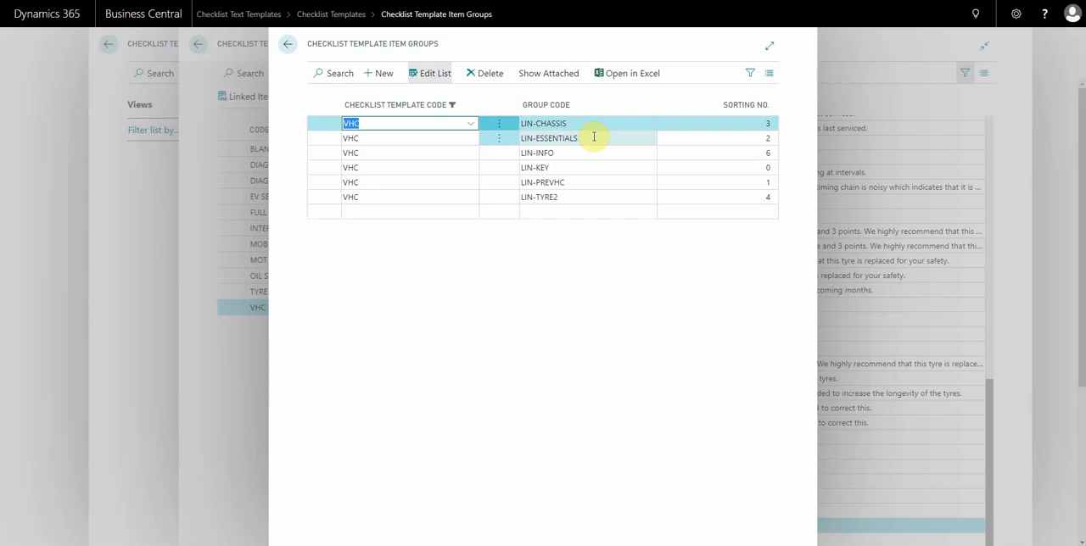
pyautogui.click(576, 182)
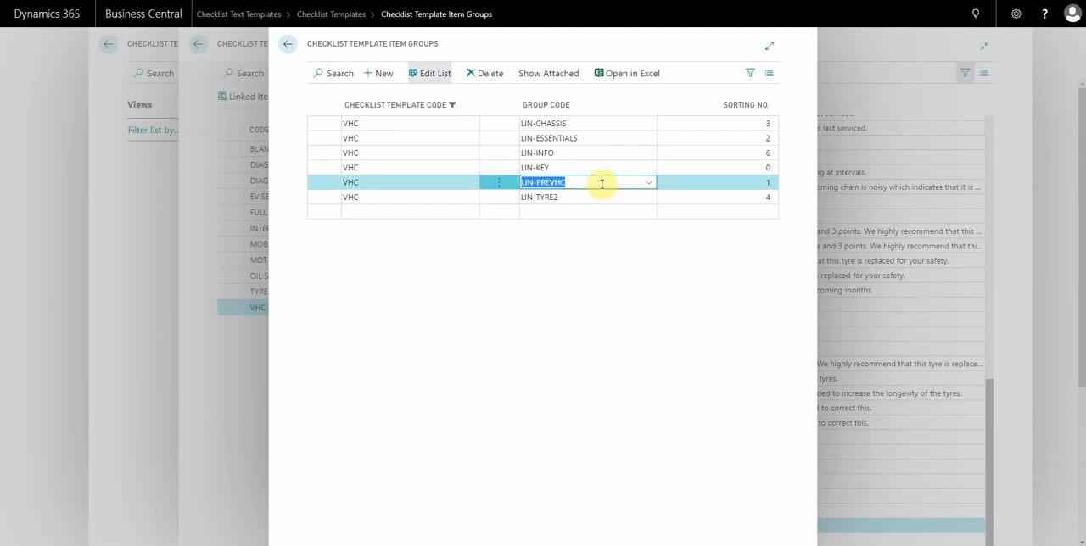
pyautogui.click(600, 183)
pyautogui.click(646, 185)
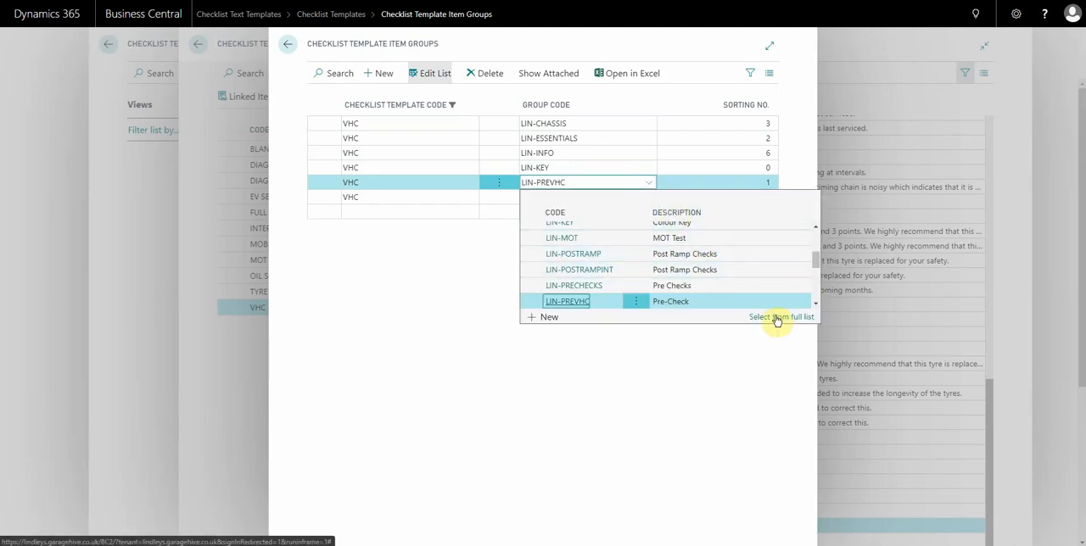
pyautogui.click(780, 253)
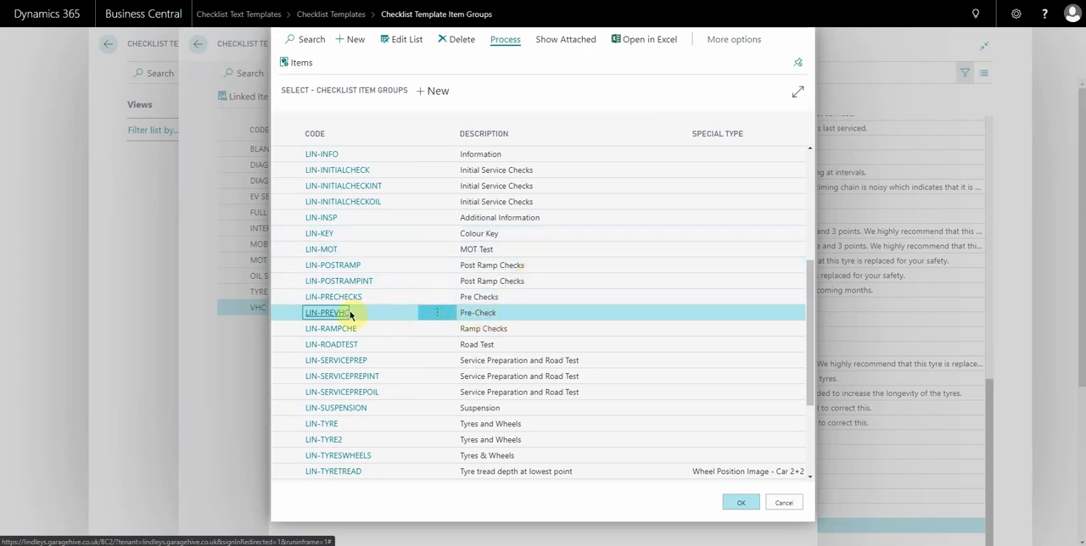
pyautogui.click(297, 62)
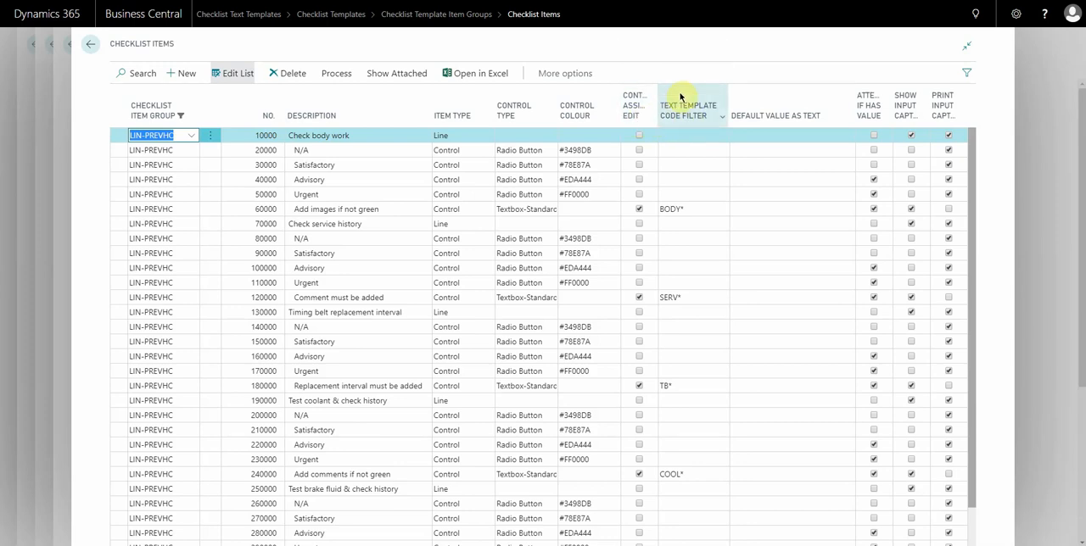
# Check which columns can be displayed in the checklist items list, closing the column selection without changes.
pyautogui.click(685, 118)
pyautogui.click(694, 227)
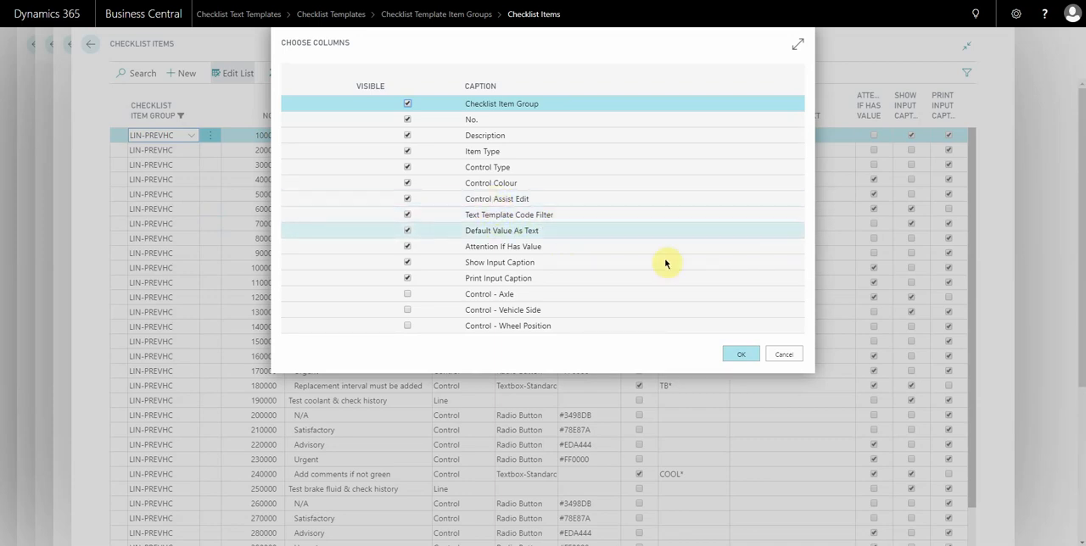
pyautogui.click(785, 356)
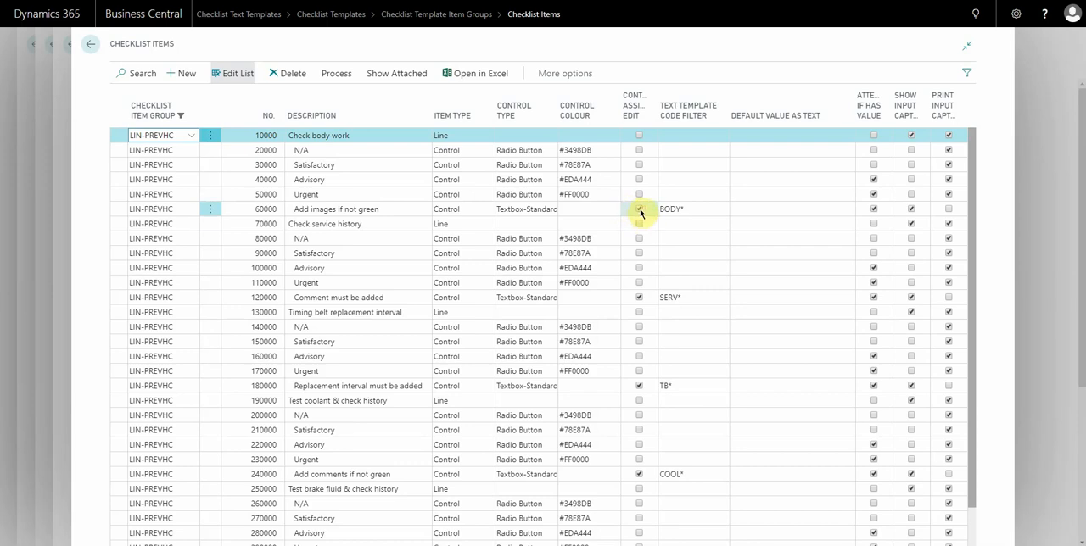
# Examine the "Add images if not green" item's control settings and look up the text templates behind its code filter.
pyautogui.click(505, 208)
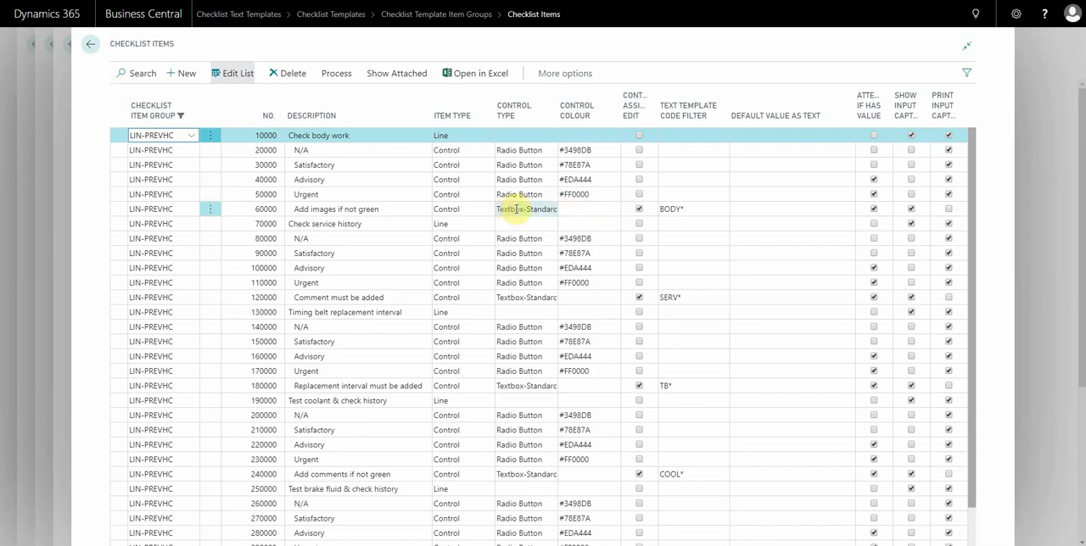
pyautogui.click(450, 209)
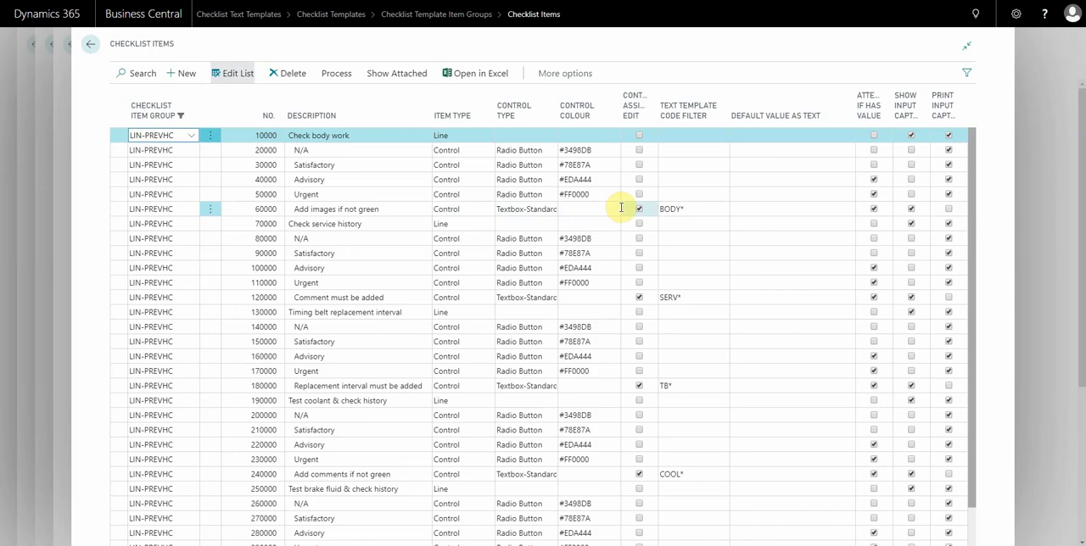
pyautogui.click(699, 209)
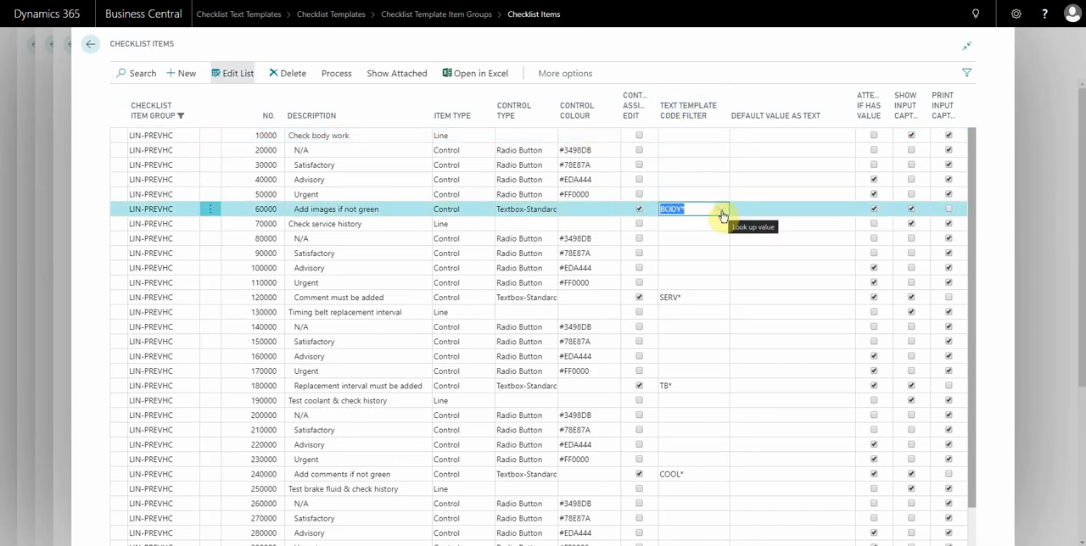
pyautogui.click(697, 210)
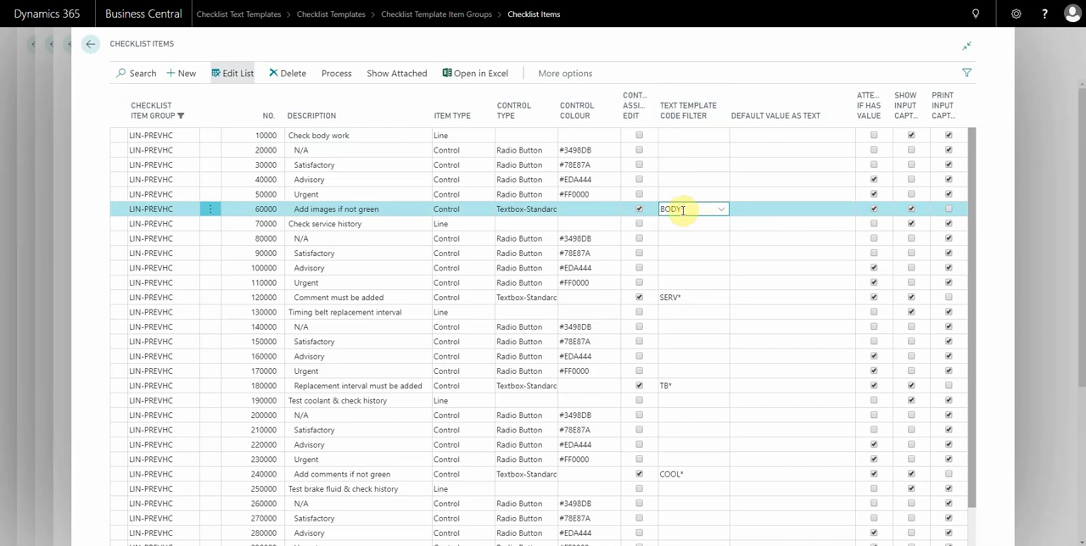
pyautogui.moveTo(684, 209); pyautogui.dragTo(667, 210)
pyautogui.click(685, 210)
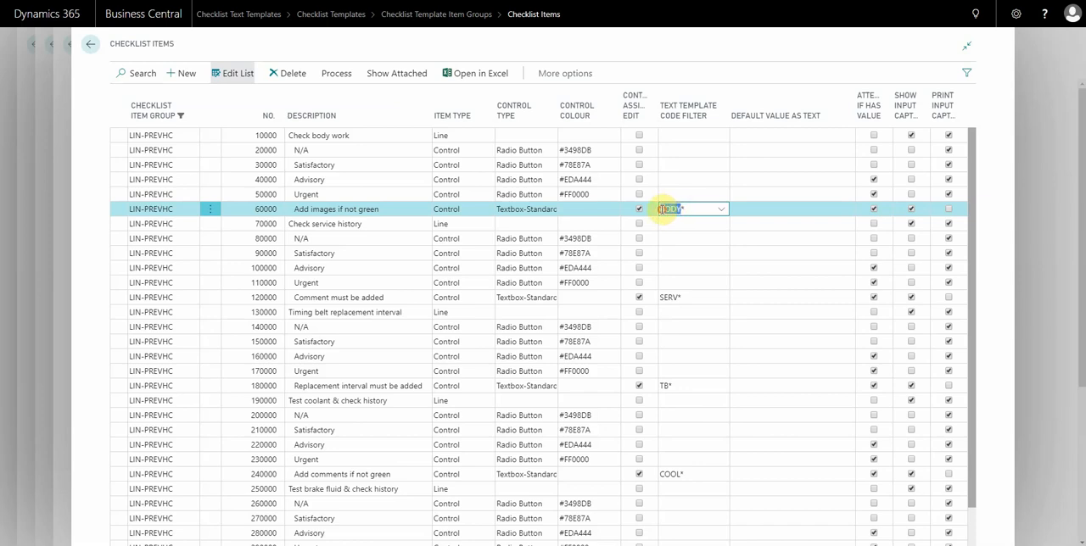
pyautogui.click(686, 209)
pyautogui.click(722, 212)
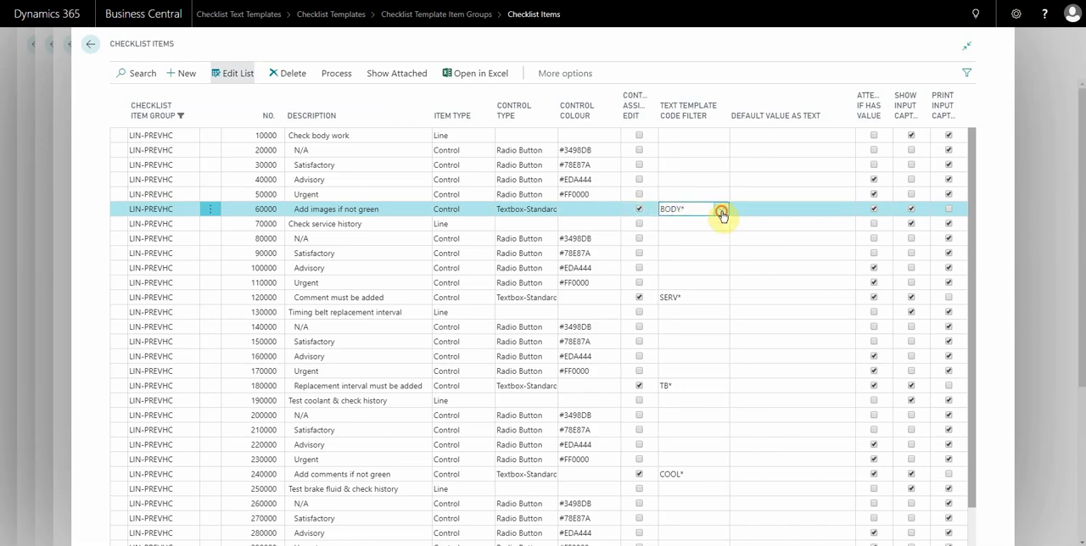
pyautogui.scroll(-1, 770, 290)
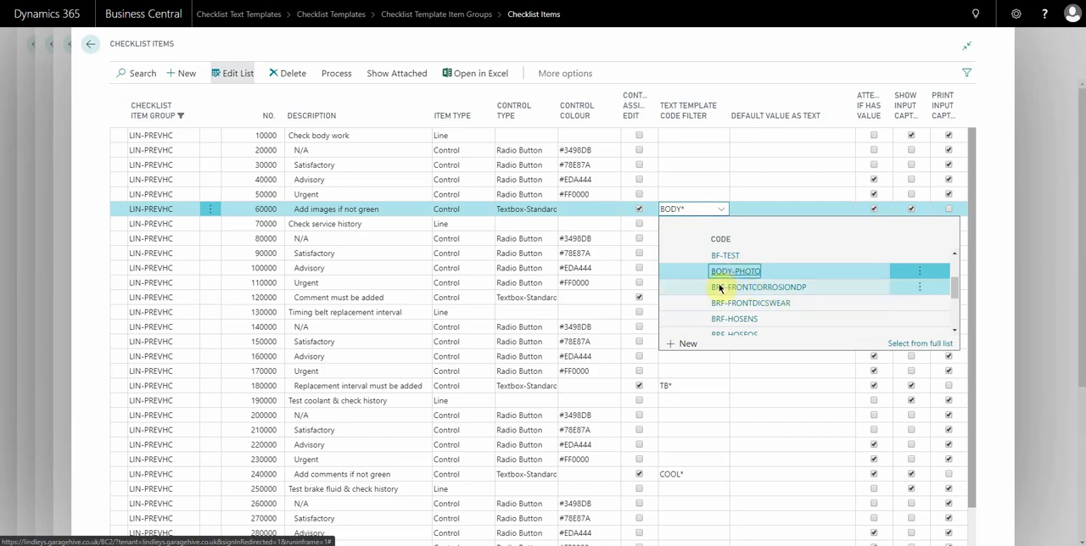
pyautogui.click(535, 212)
# Look up the text templates matching the code filter on the timing belt item "Replacement interval must be added".
pyautogui.click(690, 386)
pyautogui.scroll(-1, 691, 388)
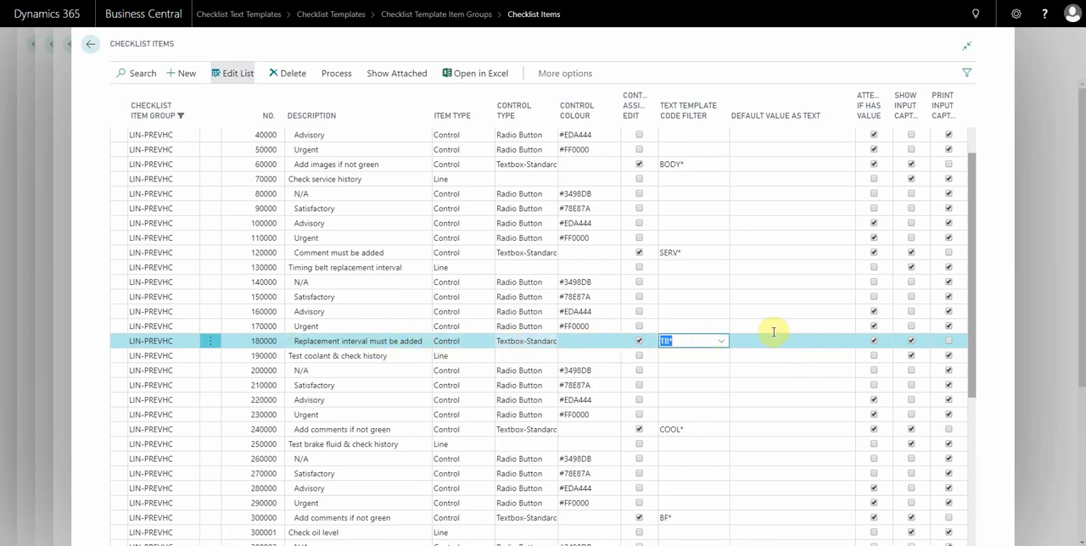
pyautogui.click(721, 345)
pyautogui.scroll(-3, 730, 419)
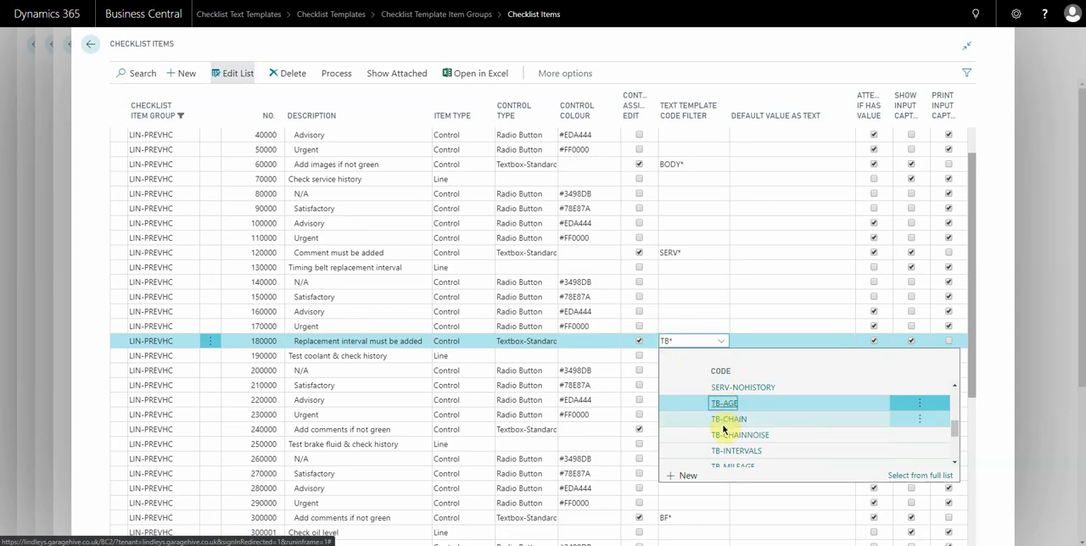
pyautogui.scroll(-1, 740, 455)
pyautogui.scroll(1, 739, 456)
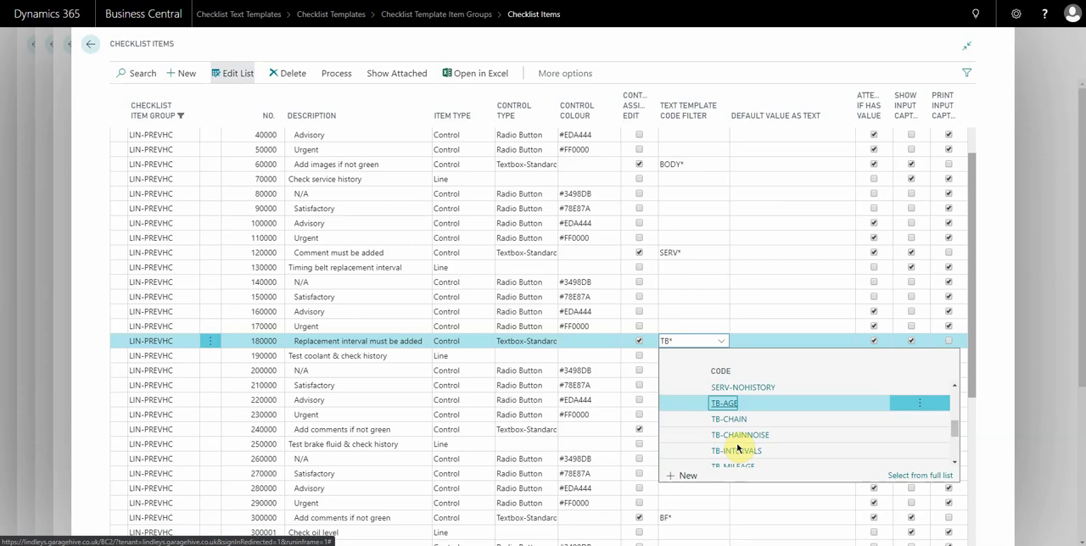
pyautogui.click(713, 400)
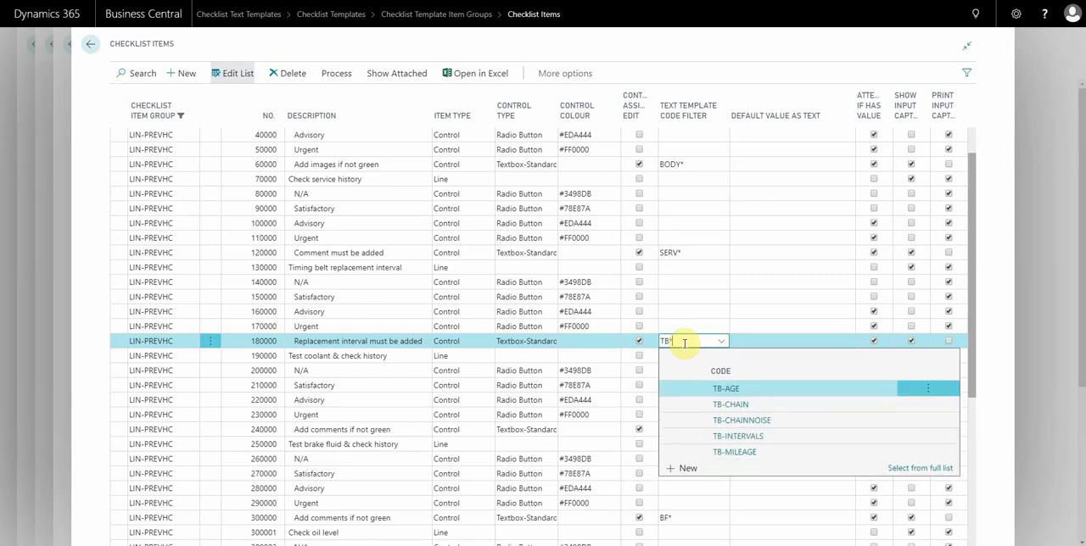
# Review the text template code filters assigned to the other checklist items in the LIN-PREVHC group.
pyautogui.click(689, 253)
pyautogui.scroll(-5, 701, 410)
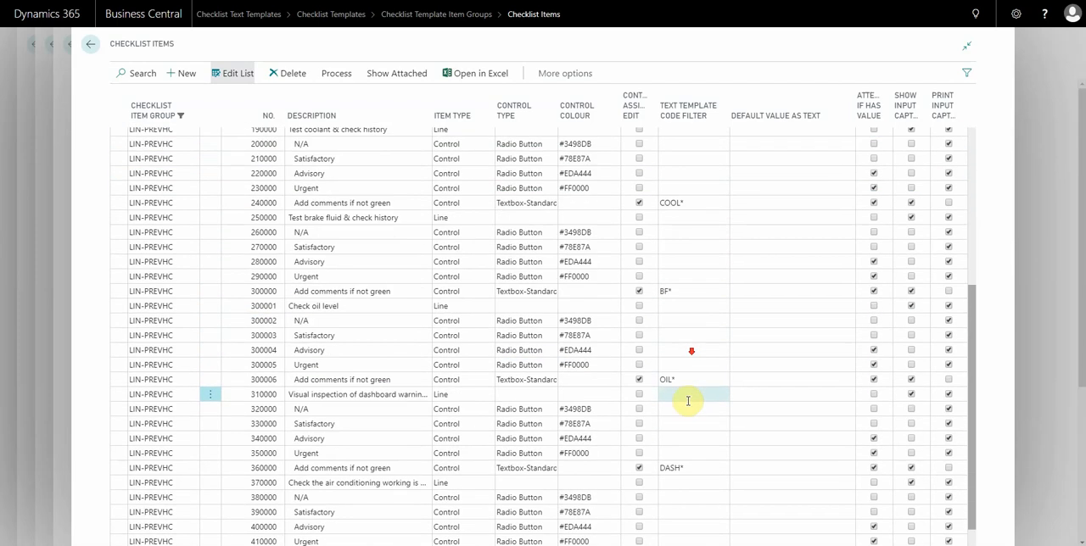
pyautogui.scroll(1, 693, 441)
pyautogui.scroll(4, 692, 442)
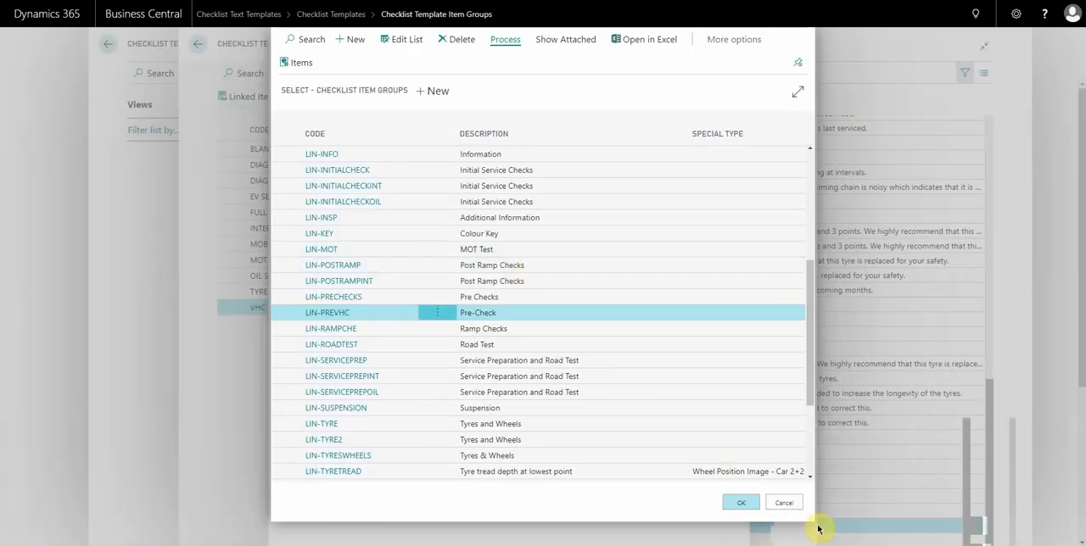
# Leave the LIN-PREVHC group lookup and open the checklist items of the LIN-CHASSIS group.
pyautogui.click(789, 507)
pyautogui.click(582, 123)
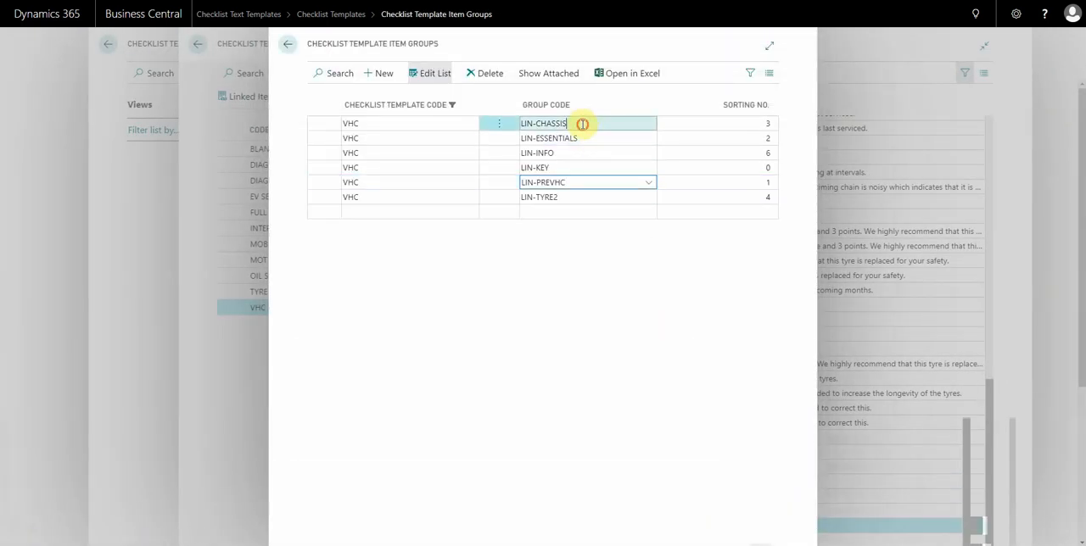
pyautogui.click(648, 124)
pyautogui.click(793, 261)
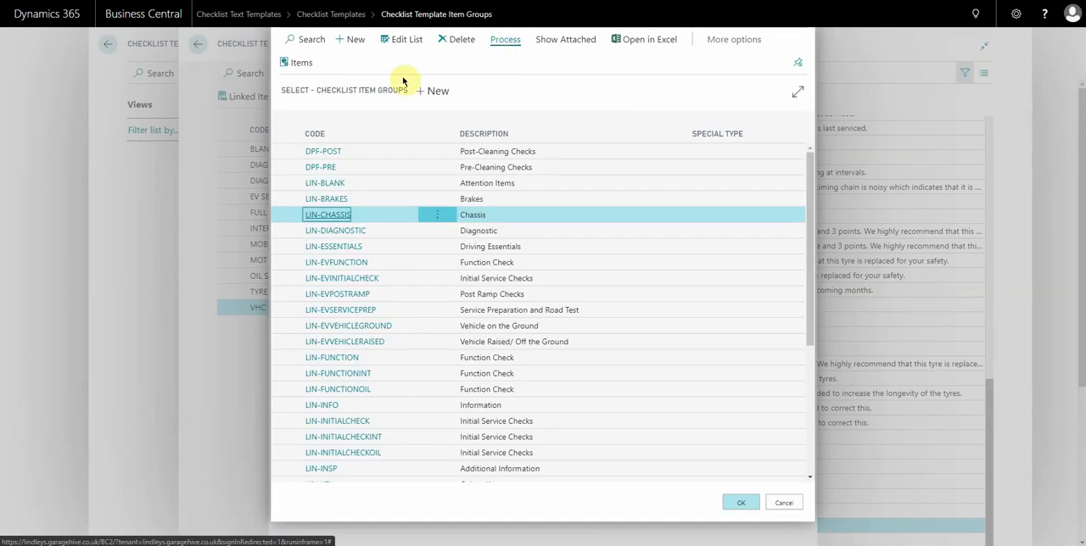
pyautogui.click(297, 66)
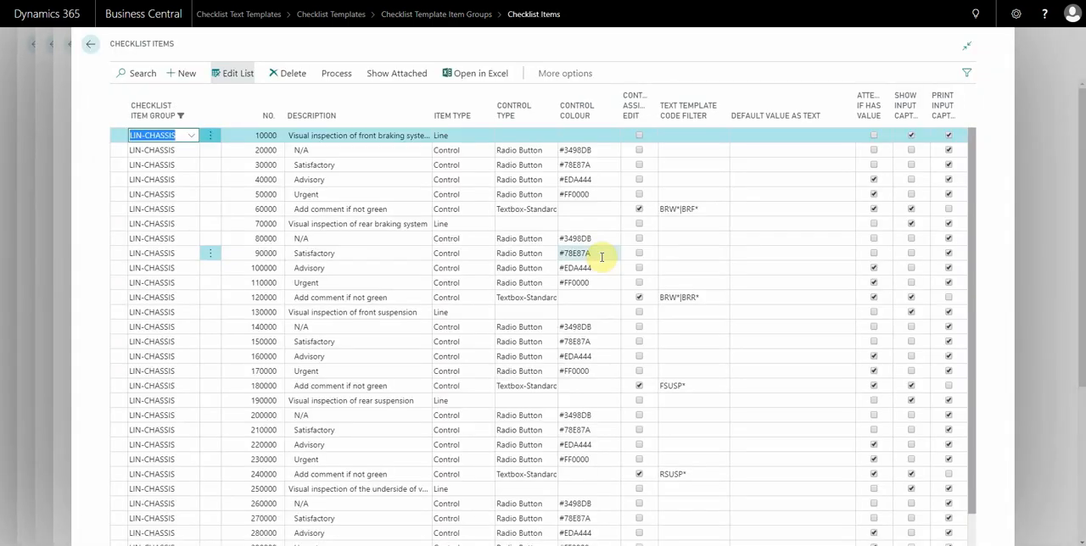
# Examine the two-part text template code filter on the front braking system's "Add comment if not green" item.
pyautogui.click(663, 210)
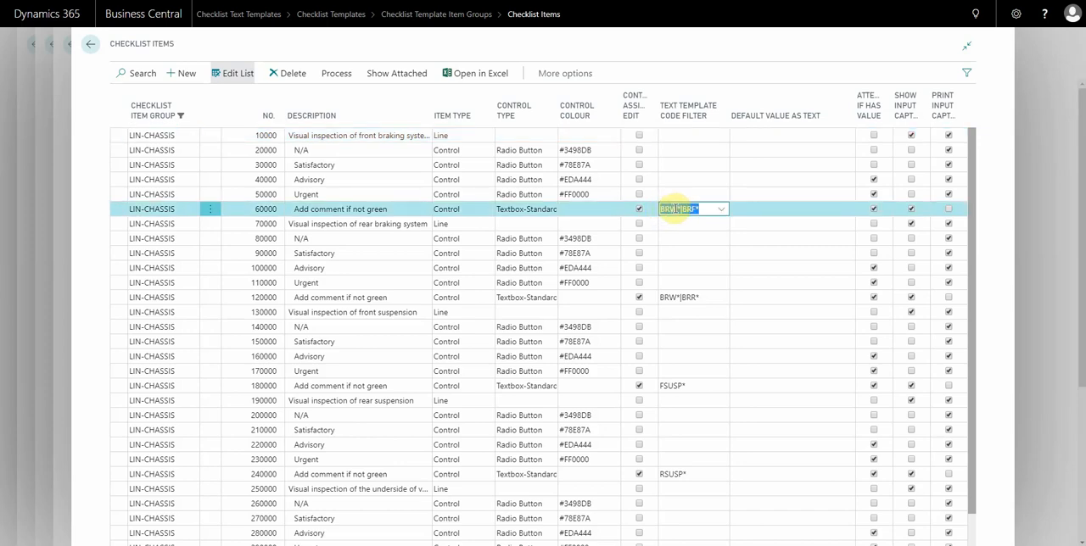
pyautogui.click(676, 209)
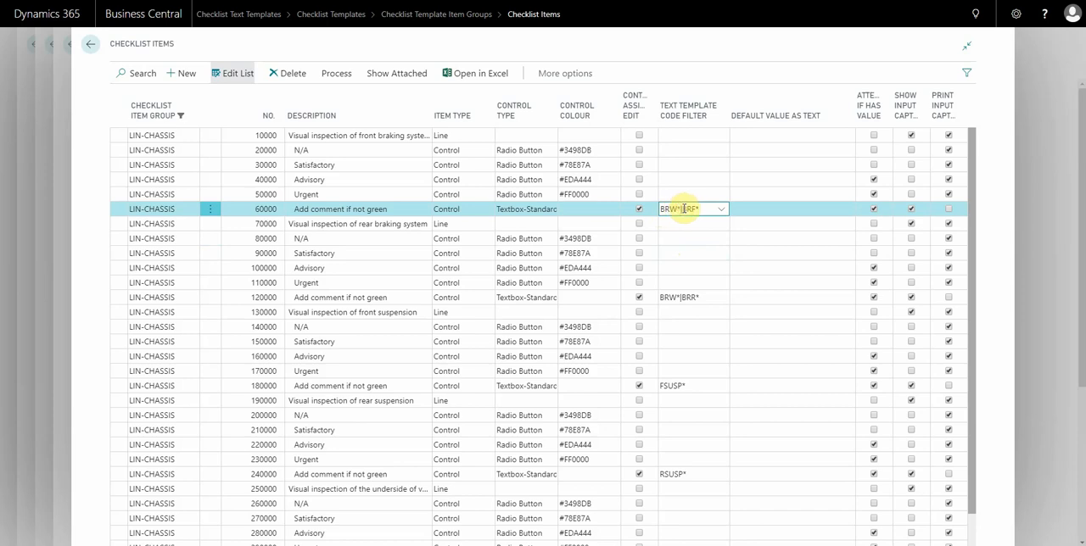
pyautogui.moveTo(682, 208); pyautogui.dragTo(708, 209)
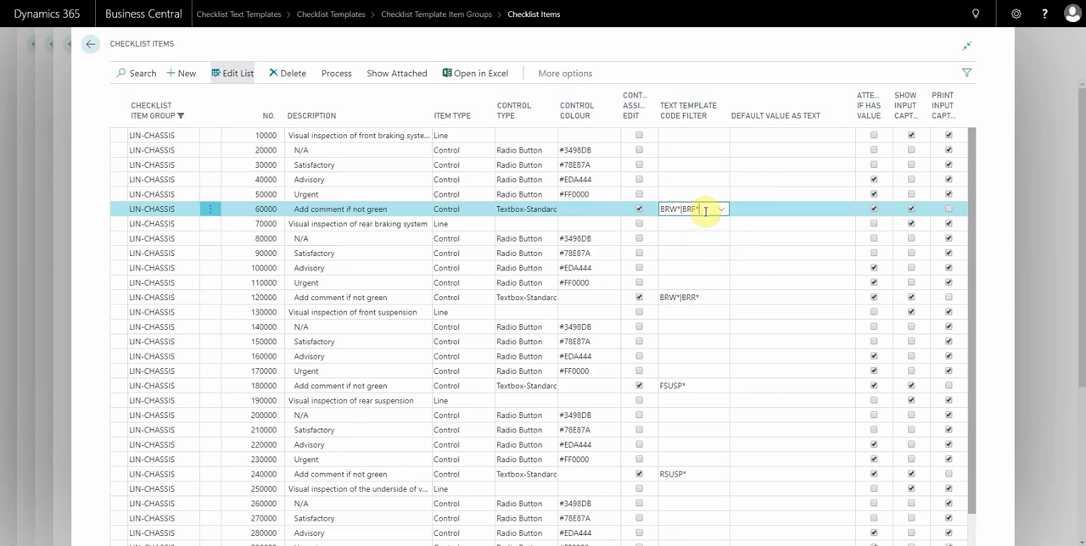
pyautogui.click(675, 209)
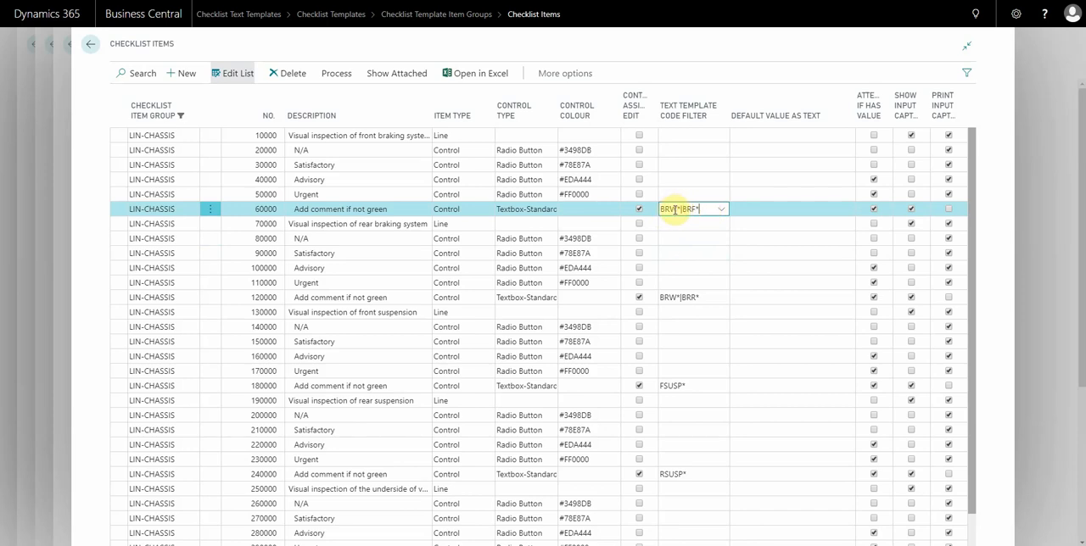
pyautogui.moveTo(676, 209)
pyautogui.mouseDown()
pyautogui.moveTo(656, 209)
pyautogui.moveTo(687, 210)
pyautogui.mouseUp()
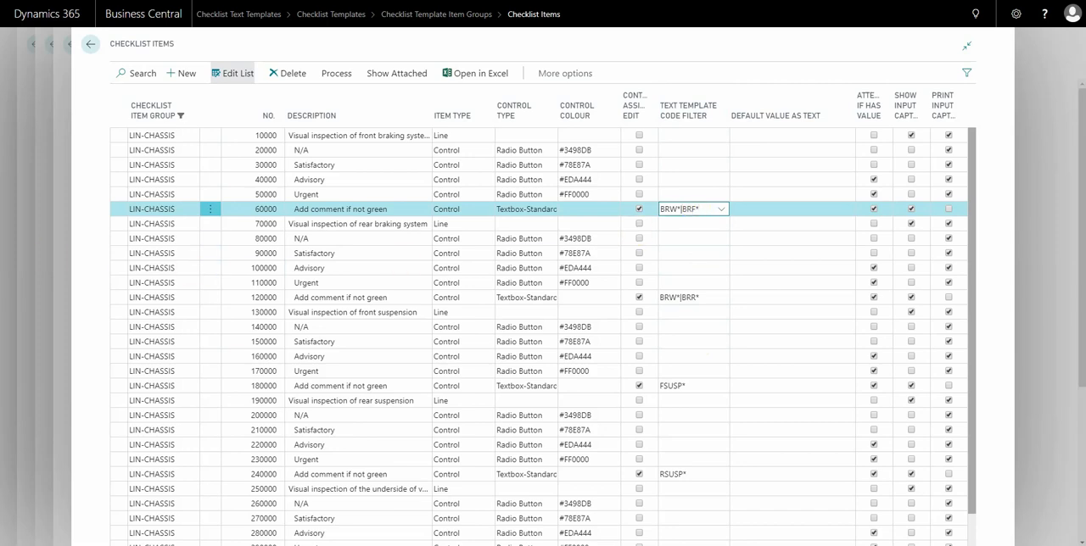
# Close the checklist setup pages without selecting a group and open the vehicle inspections list.
pyautogui.click(54, 296)
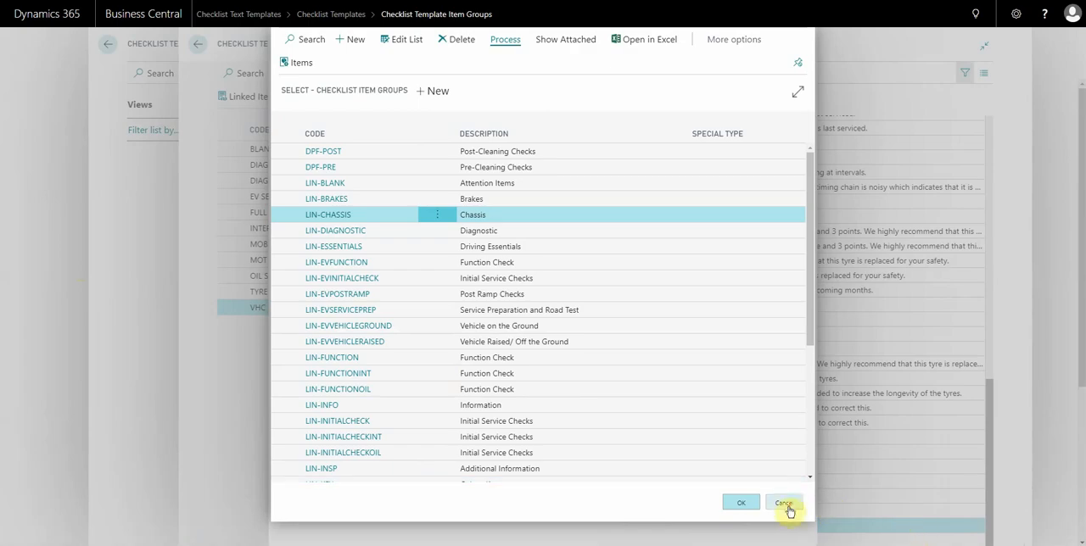
pyautogui.click(784, 504)
pyautogui.press('Escape')
pyautogui.click(166, 321)
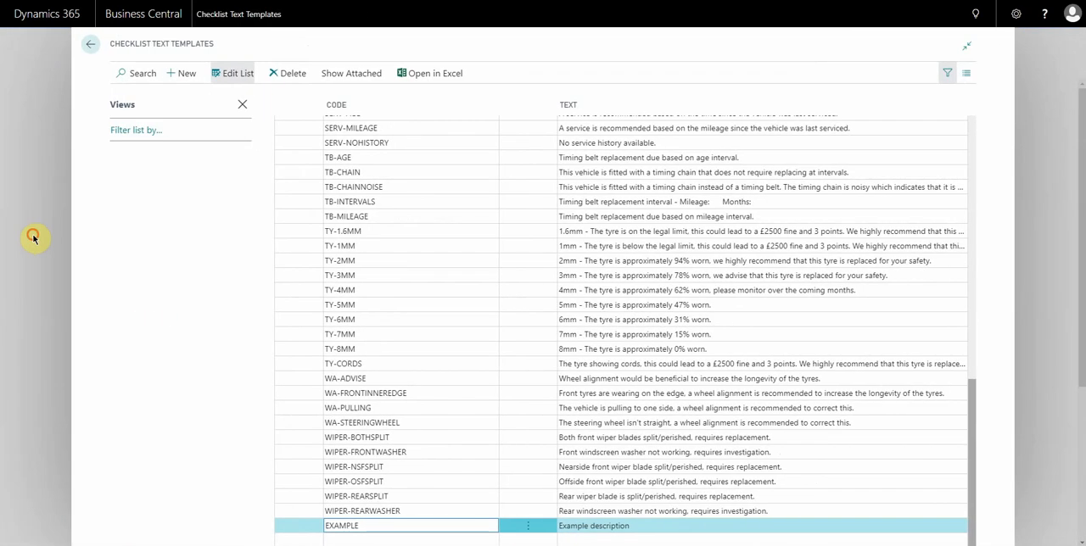
pyautogui.click(34, 238)
pyautogui.click(328, 69)
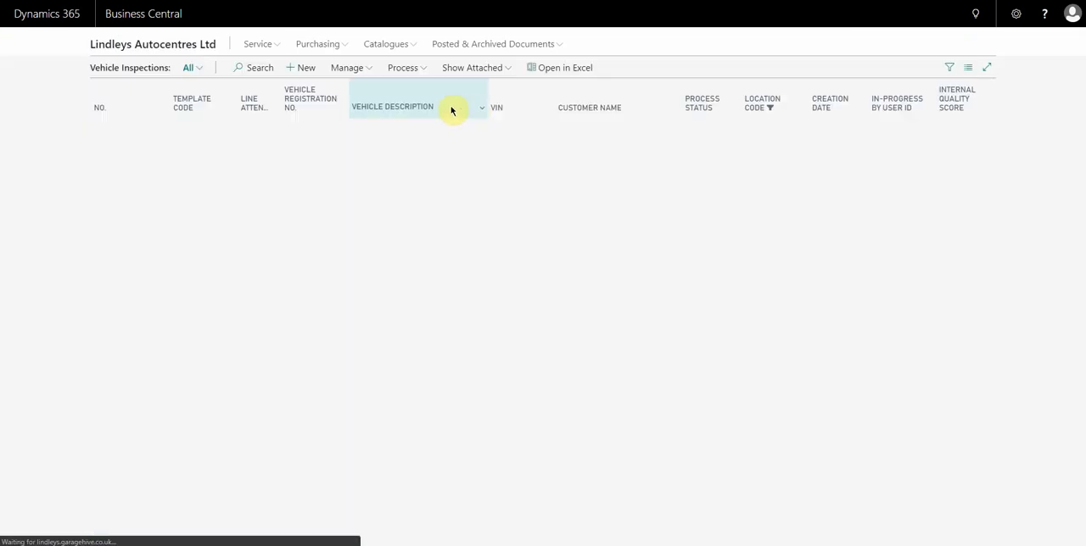
# Create a new vehicle inspection checklist without linking it to a jobsheet, using template code VHC.
pyautogui.click(302, 68)
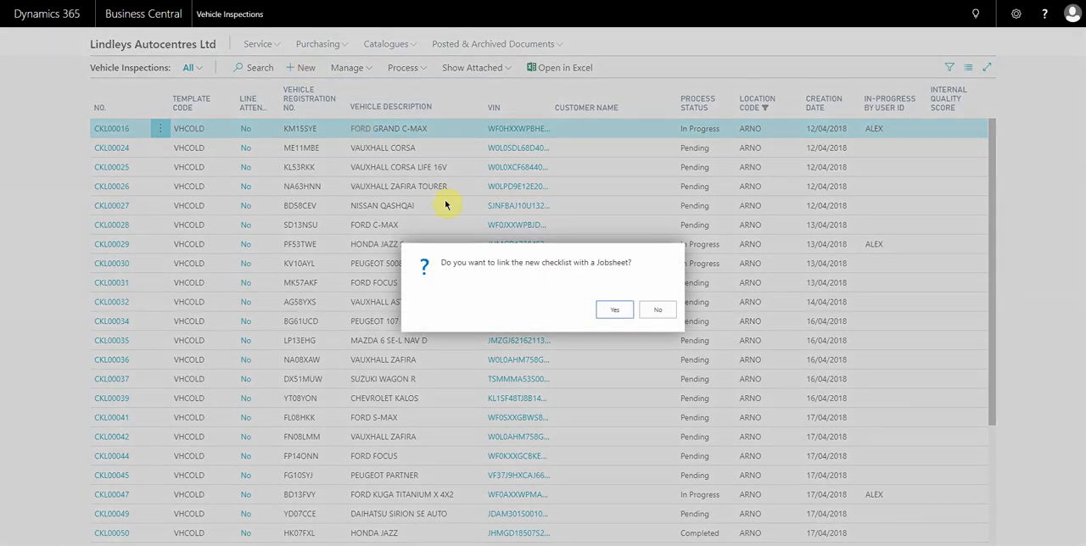
pyautogui.click(658, 310)
pyautogui.click(512, 164)
pyautogui.scroll(-5, 363, 235)
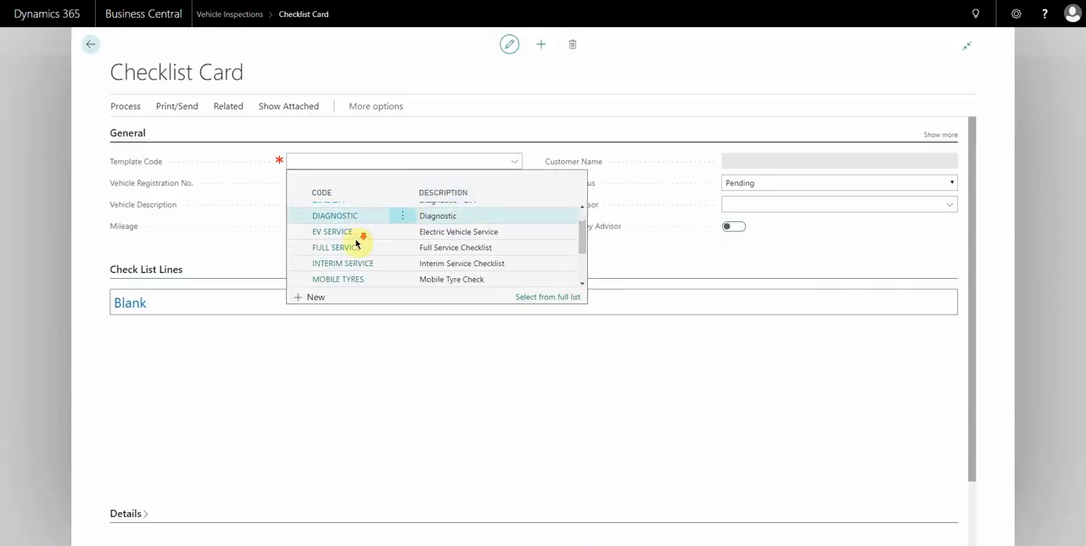
pyautogui.click(324, 281)
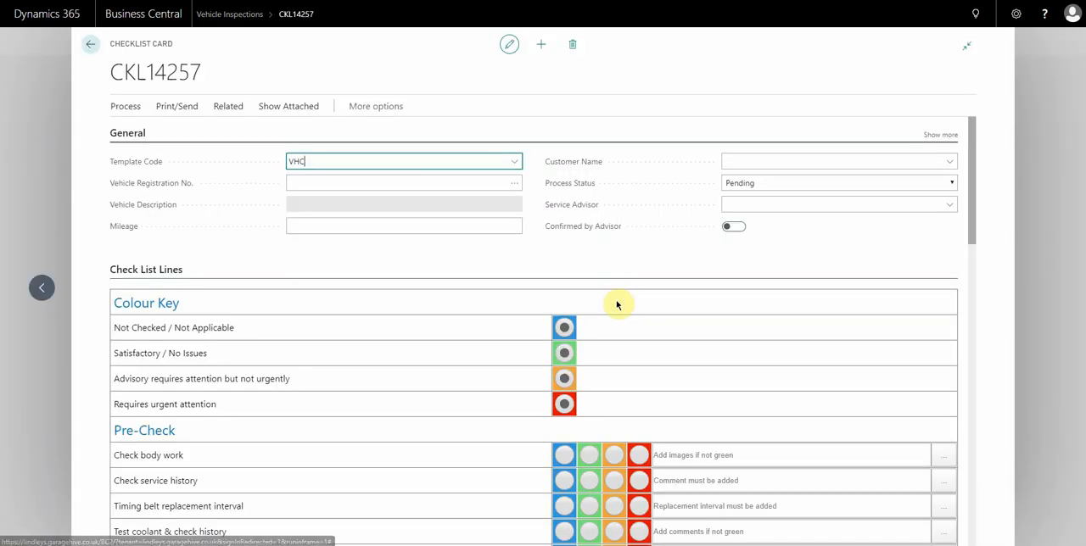
# Look up the text templates offered for the "Check body work" line in Pre-Check, closing the list without choosing one.
pyautogui.scroll(-5, 647, 327)
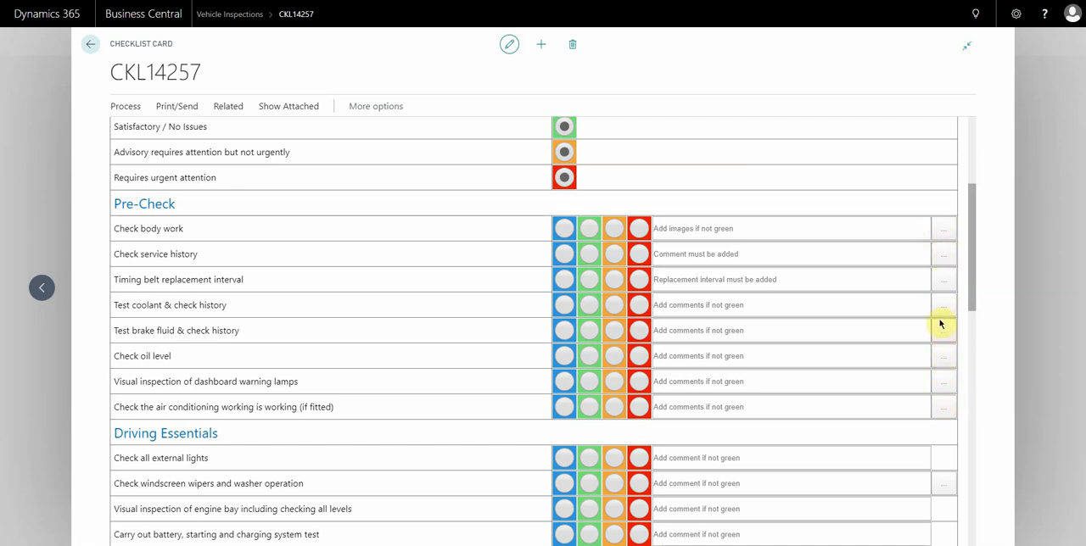
pyautogui.click(943, 231)
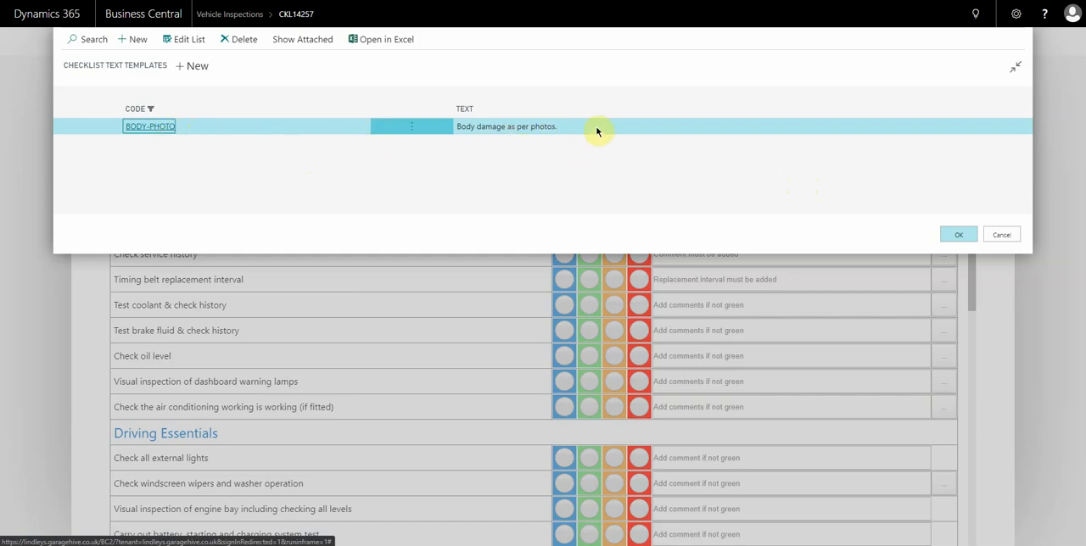
pyautogui.click(1001, 236)
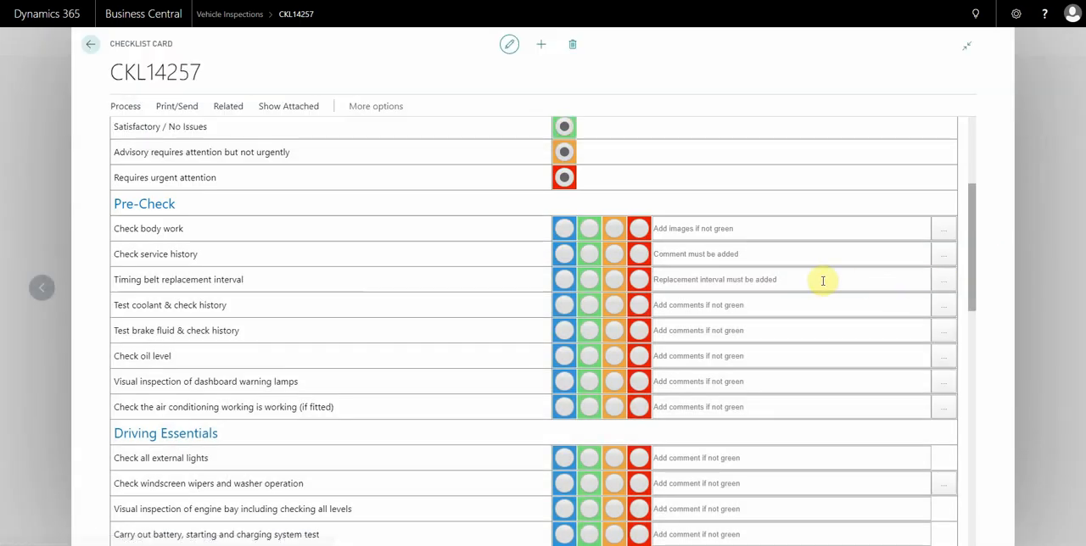
# Look up the text templates offered for the "Nearside front tyre & wheel" line in Tyres and Wheels.
pyautogui.scroll(-10, 739, 359)
pyautogui.scroll(-1, 752, 351)
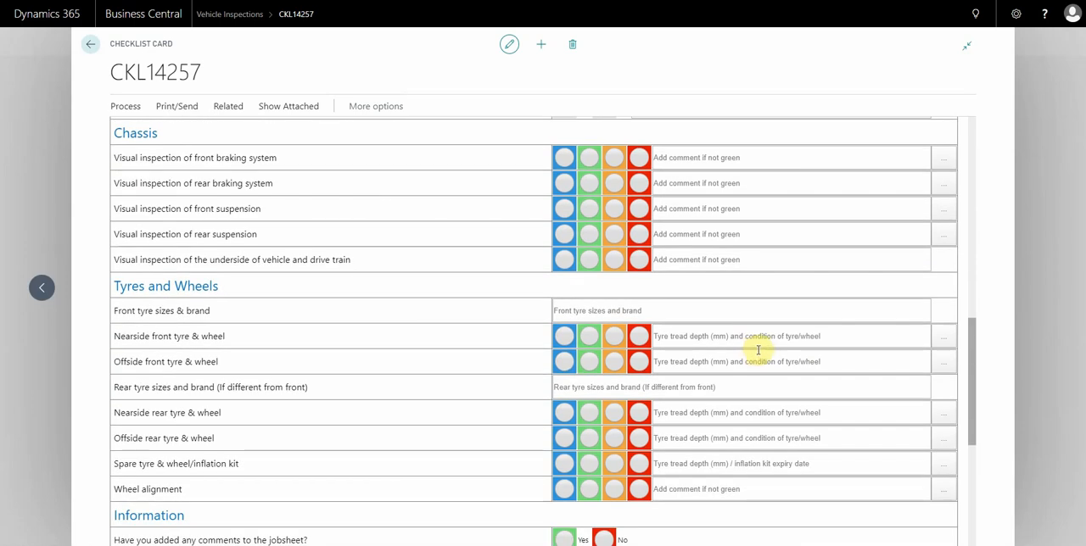
pyautogui.click(944, 337)
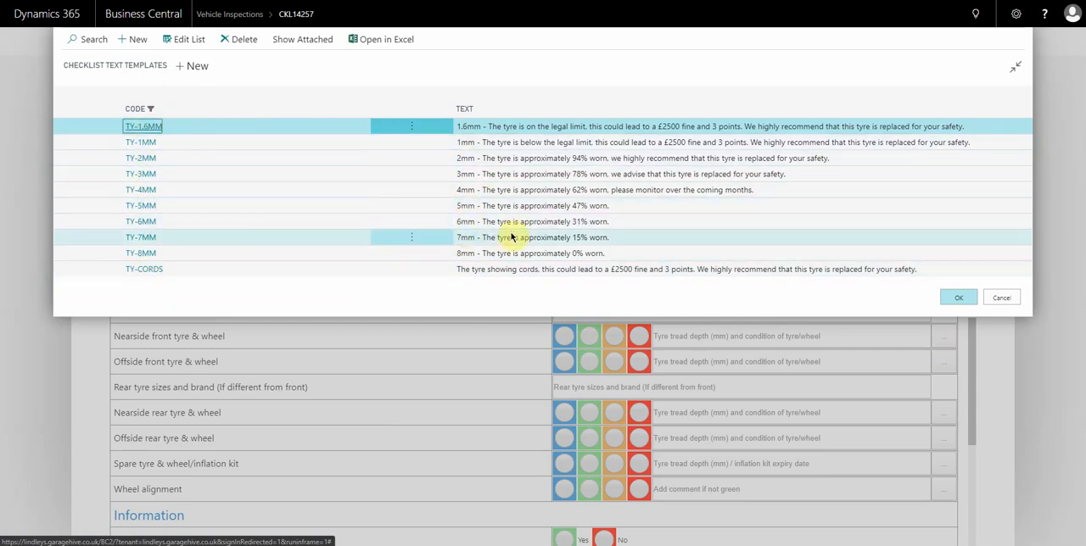
# Remove the Code filter from the looked-up text templates by applying a blank filter value.
pyautogui.click(178, 109)
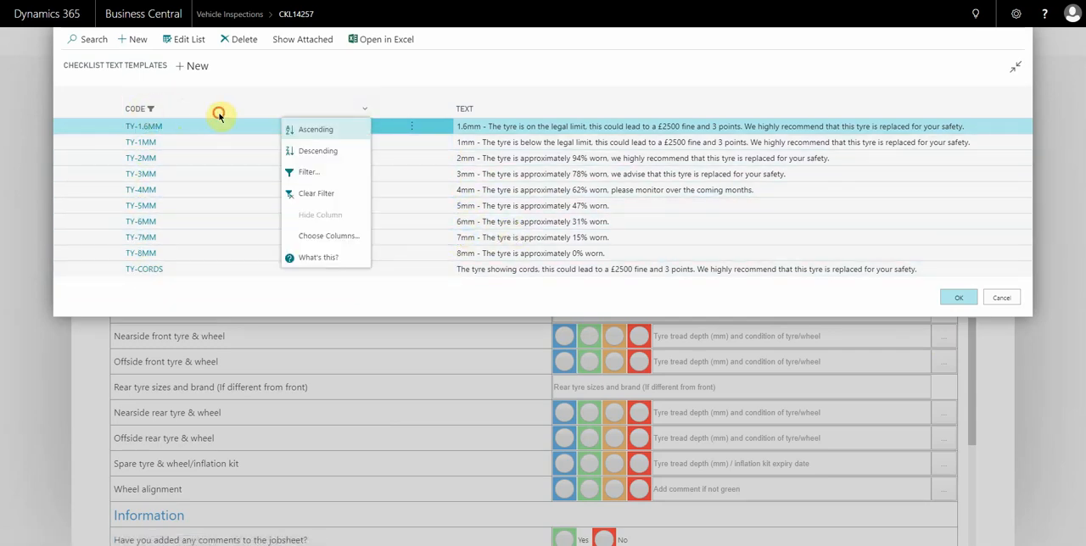
pyautogui.click(218, 108)
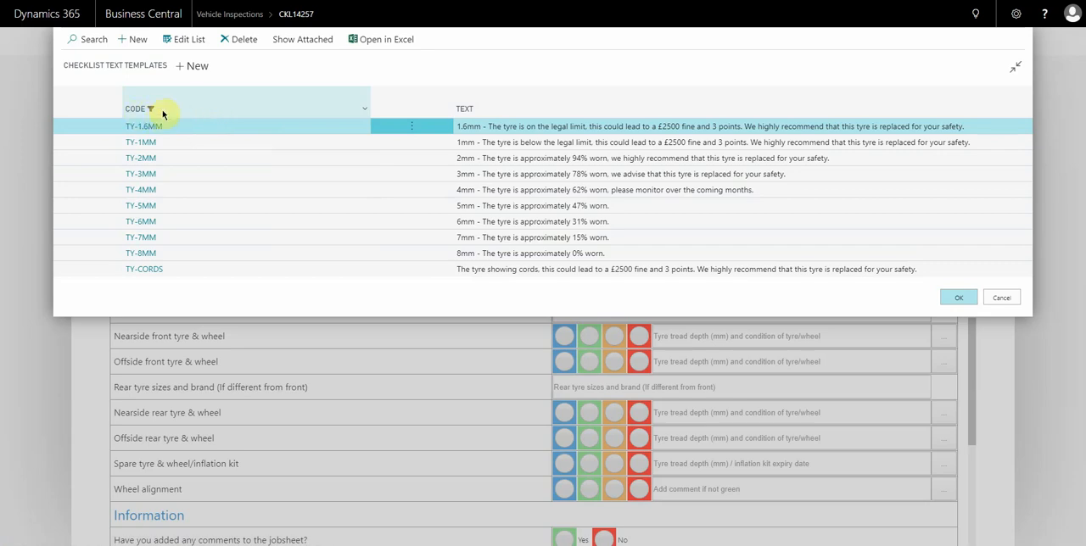
pyautogui.click(216, 108)
pyautogui.click(307, 174)
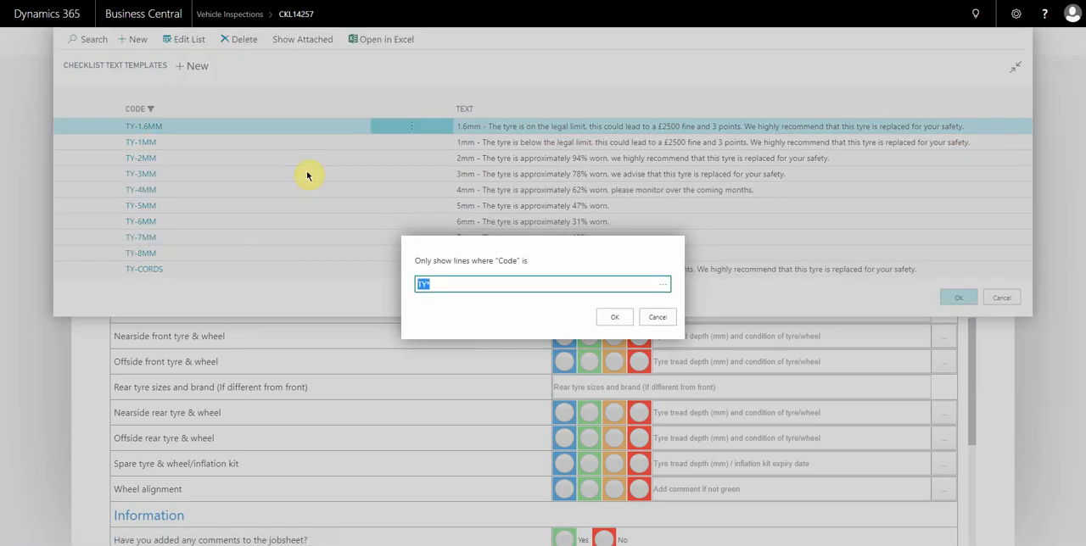
pyautogui.click(614, 317)
# Look through the unfiltered list of checklist text templates and close it without choosing one.
pyautogui.scroll(-4, 573, 393)
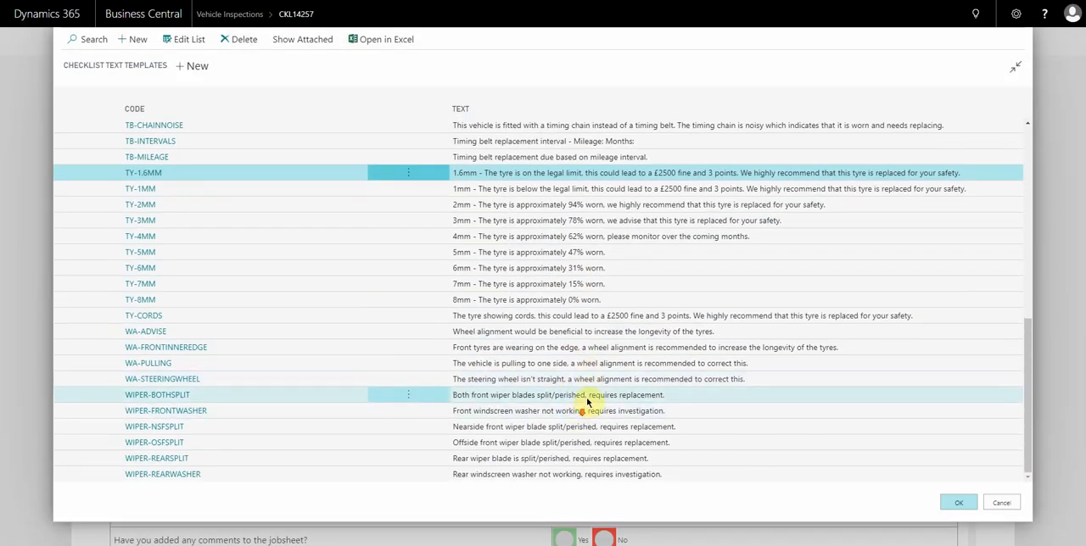
pyautogui.scroll(10, 577, 386)
pyautogui.scroll(-10, 605, 365)
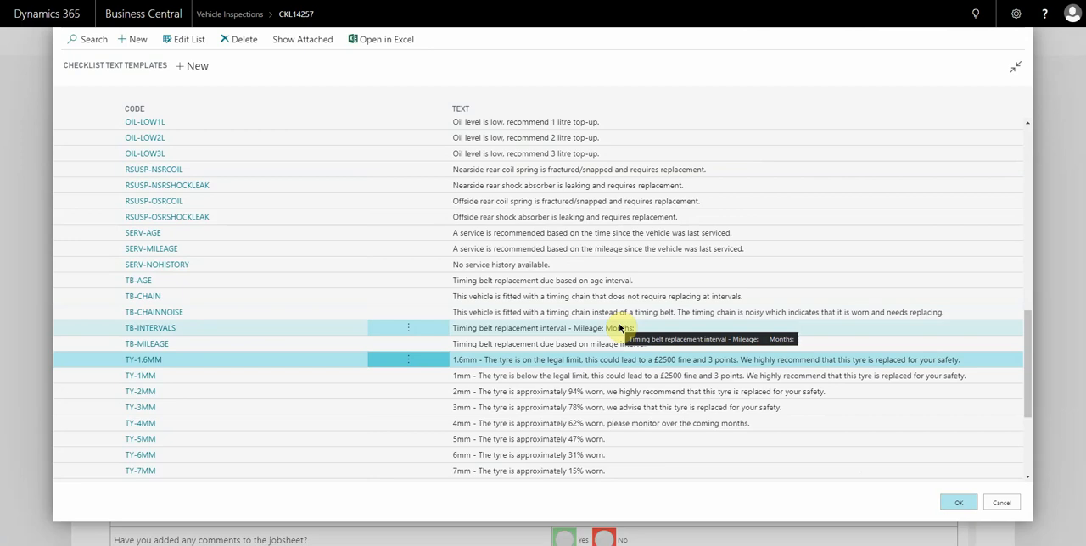
pyautogui.scroll(-3, 136, 395)
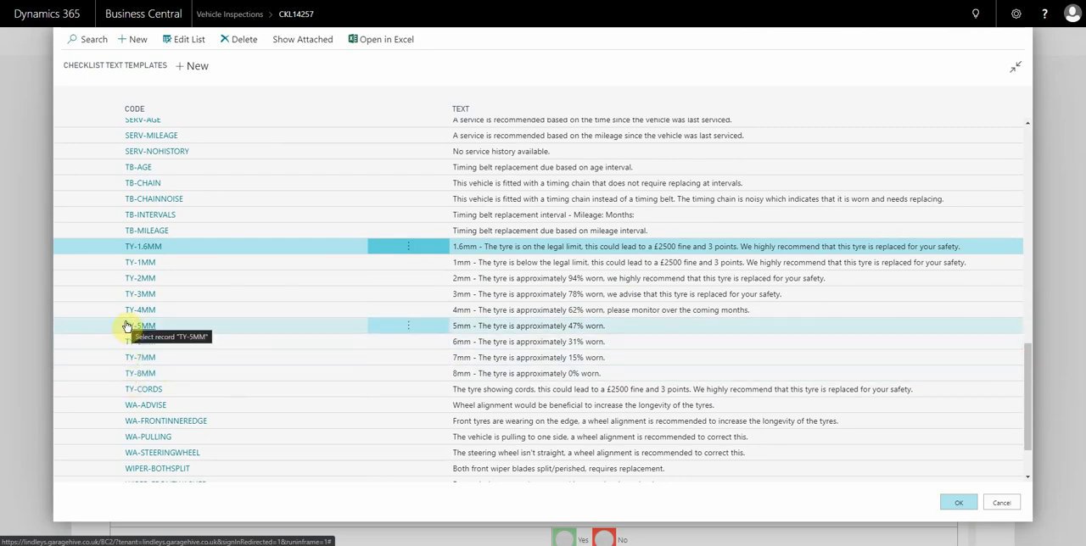
pyautogui.click(1002, 504)
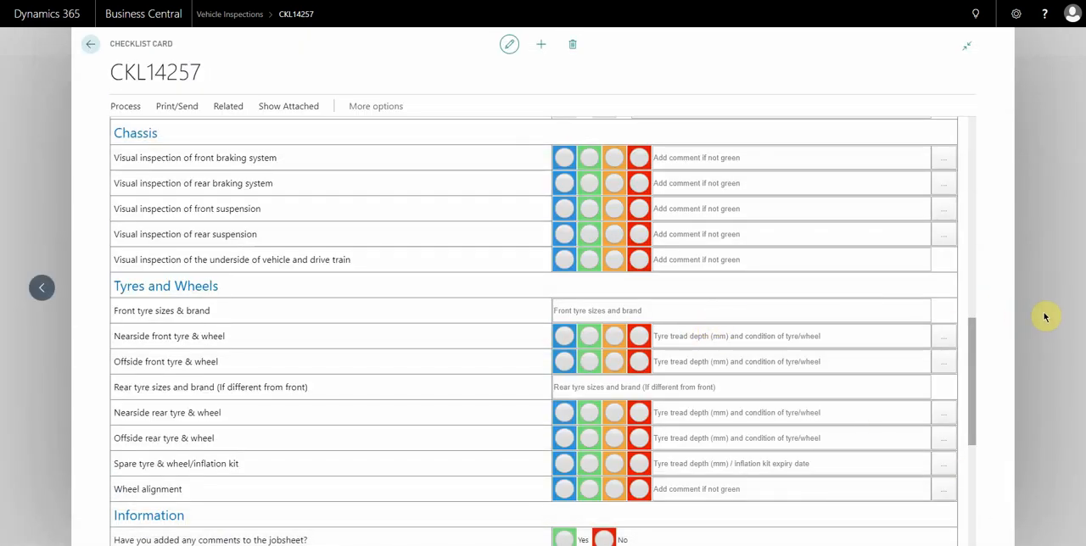